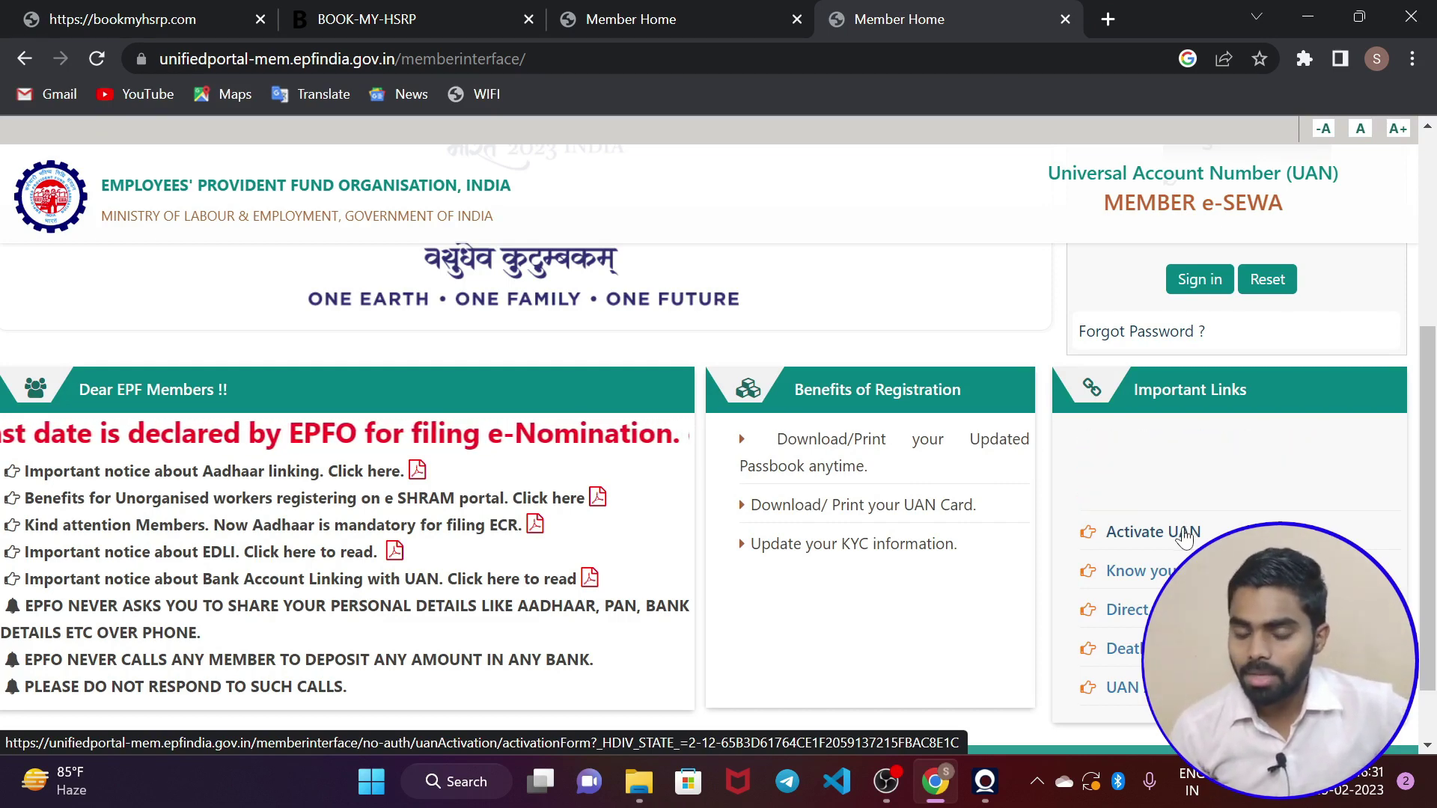
# Open the Activate UAN form from the important links of the EPFO member home page.
pyautogui.scroll(1, 1188, 536)
pyautogui.scroll(1, 719, 449)
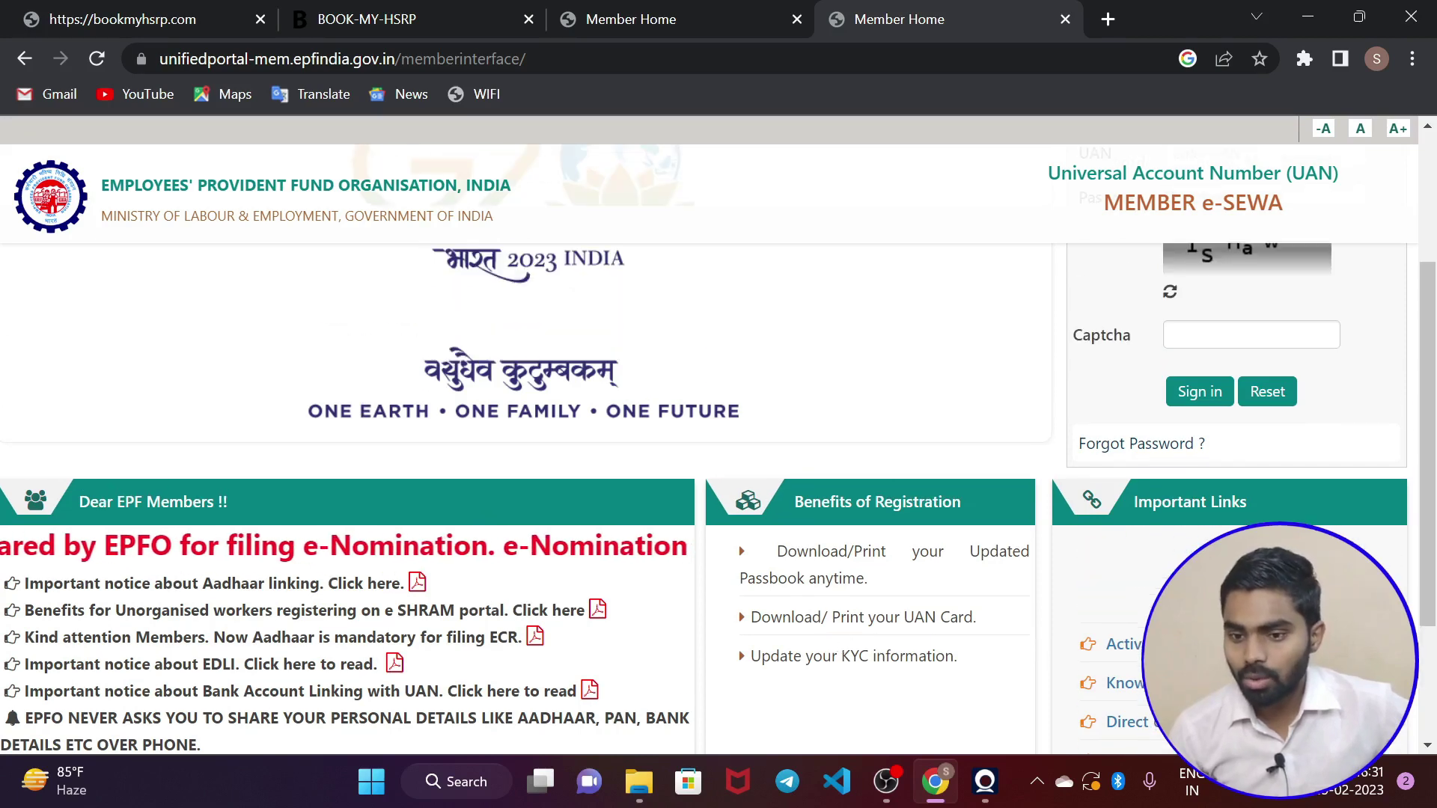
pyautogui.scroll(-2, 719, 449)
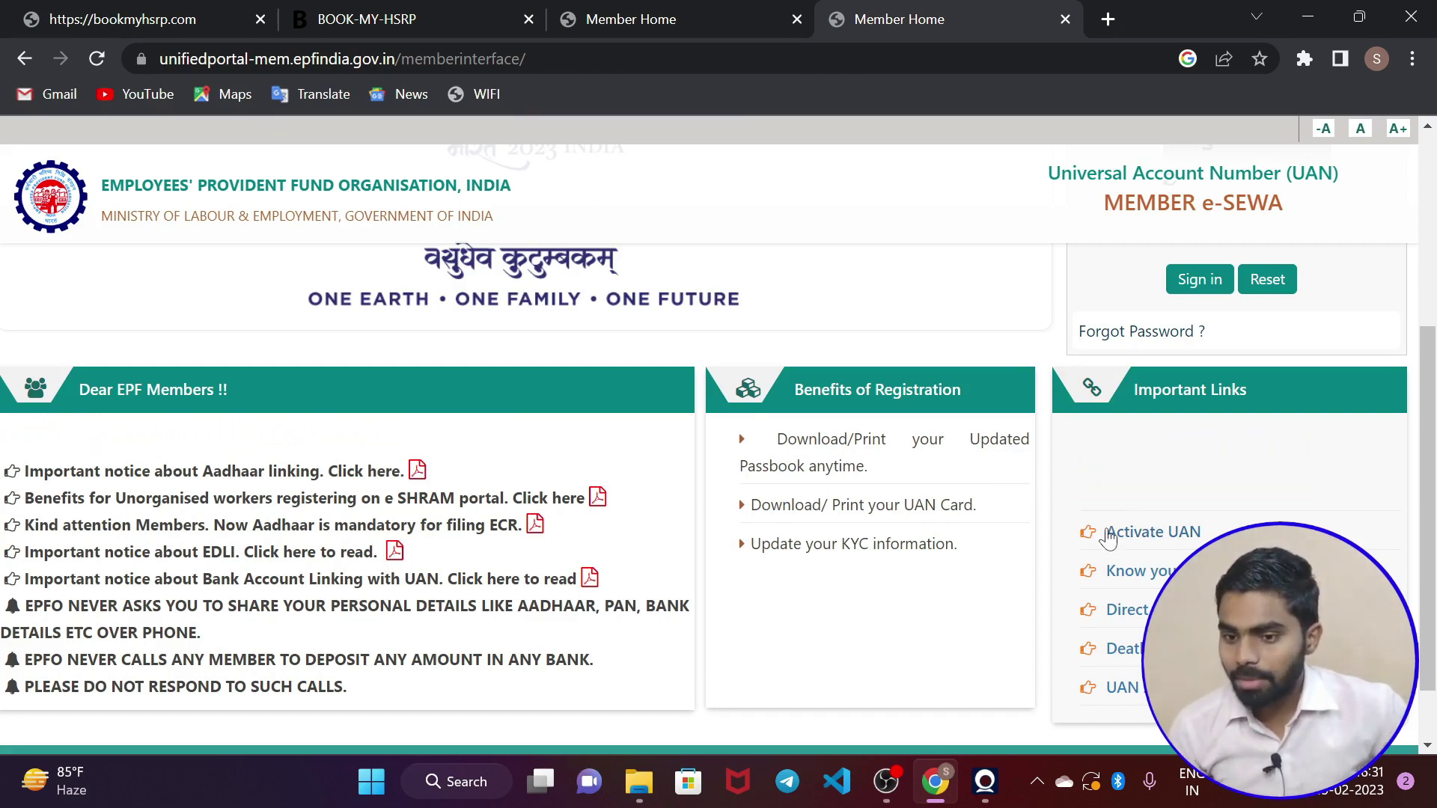
pyautogui.click(1136, 533)
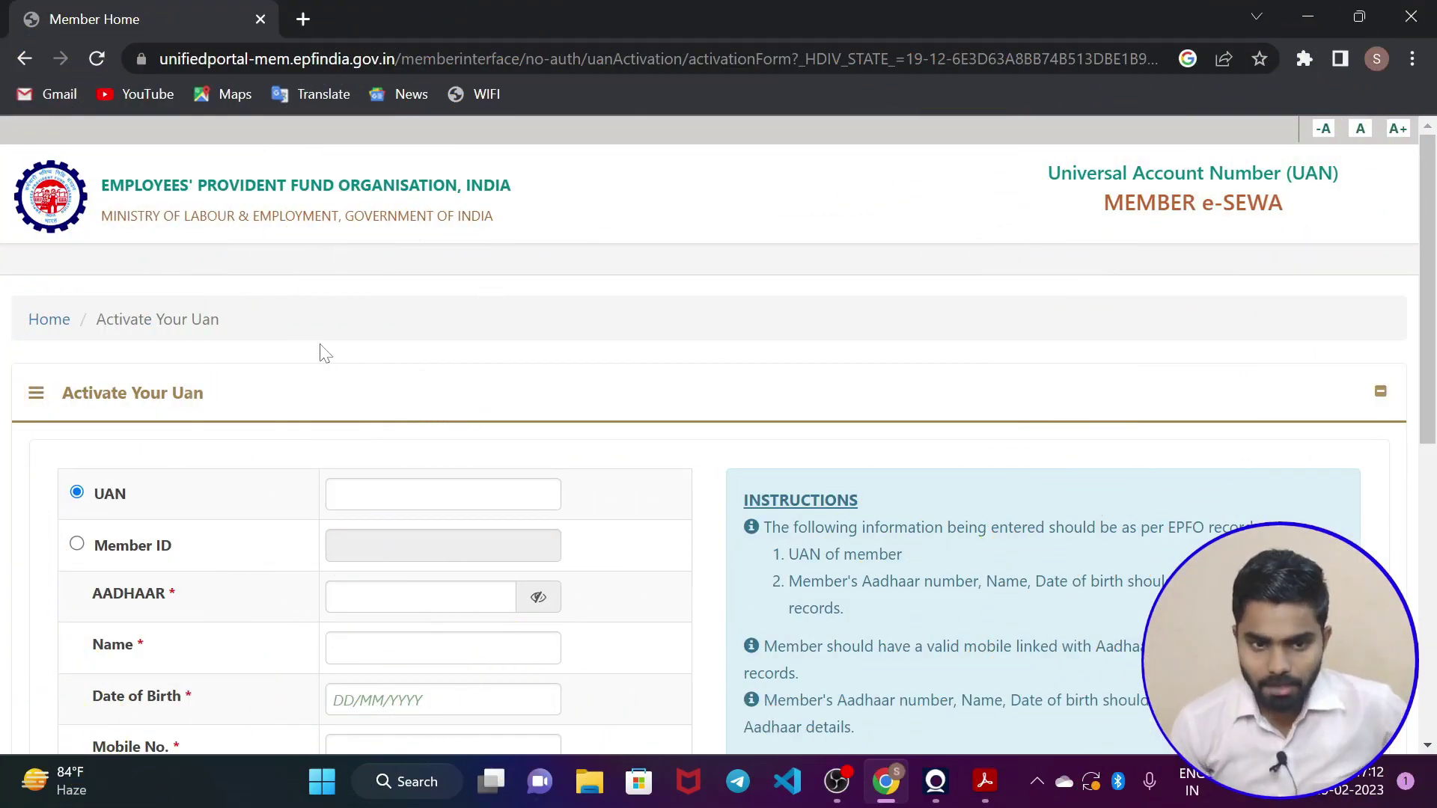
# Choose UAN instead of Member ID as the identifier in the activation form.
pyautogui.scroll(-3, 488, 367)
pyautogui.scroll(1, 166, 373)
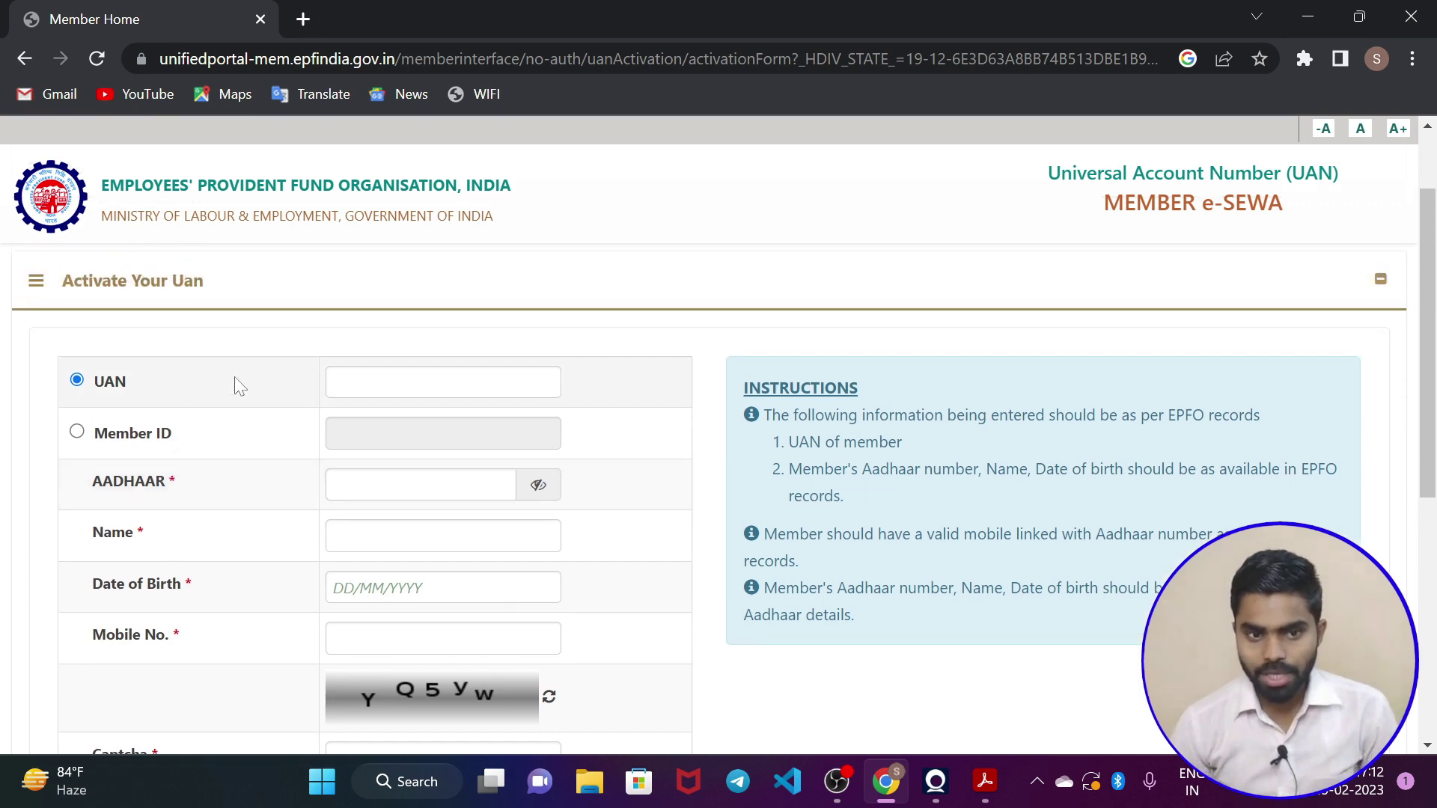
pyautogui.click(334, 382)
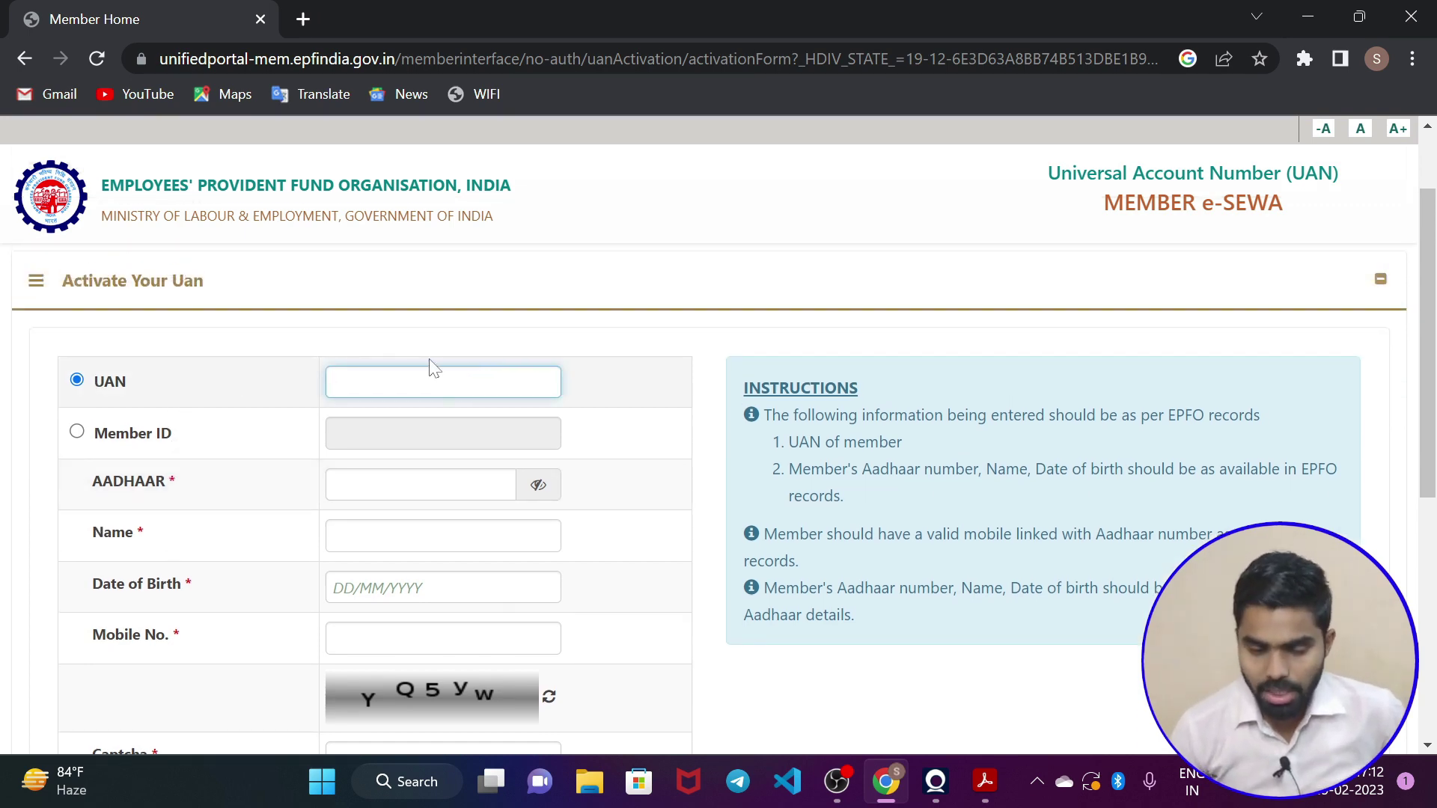
pyautogui.click(74, 432)
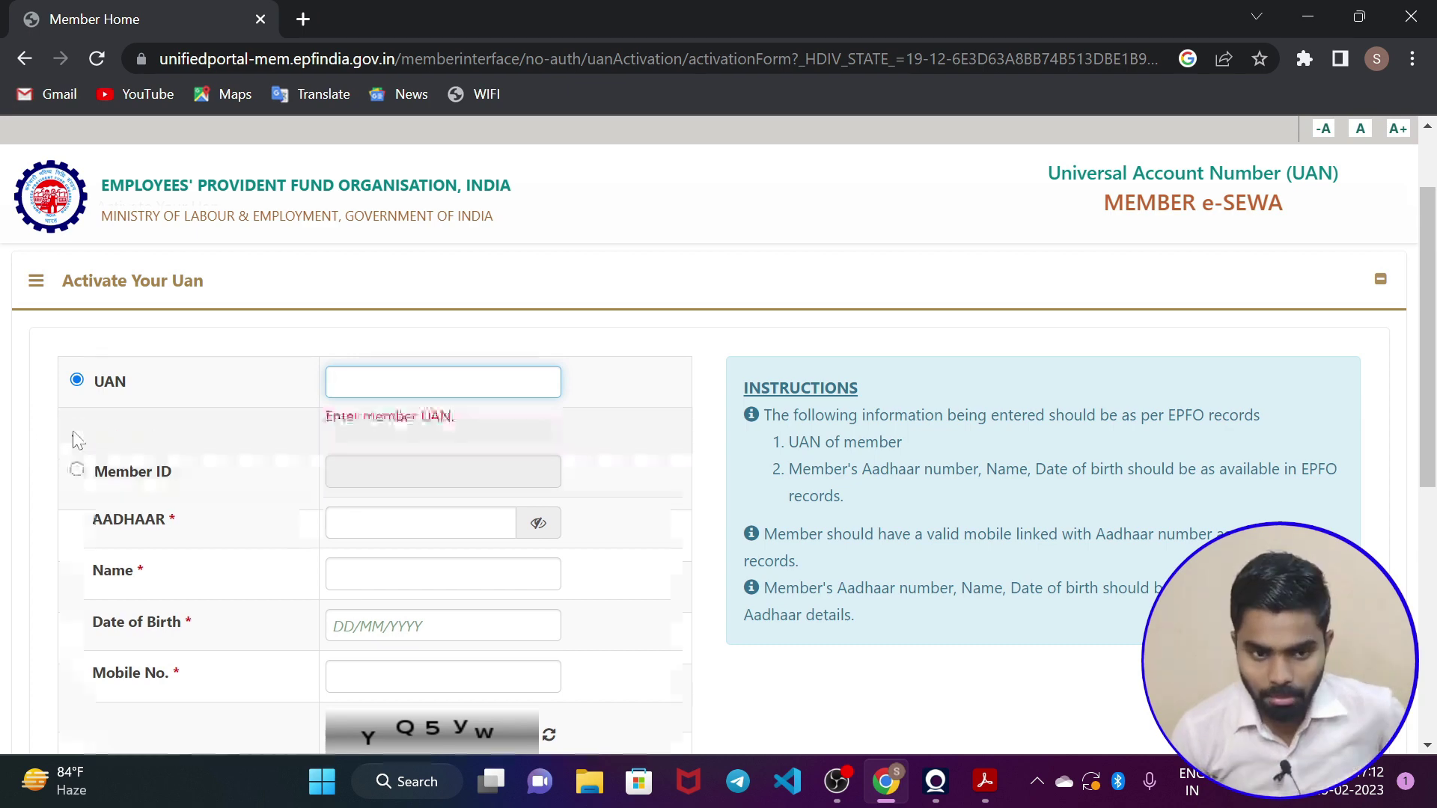
pyautogui.click(77, 469)
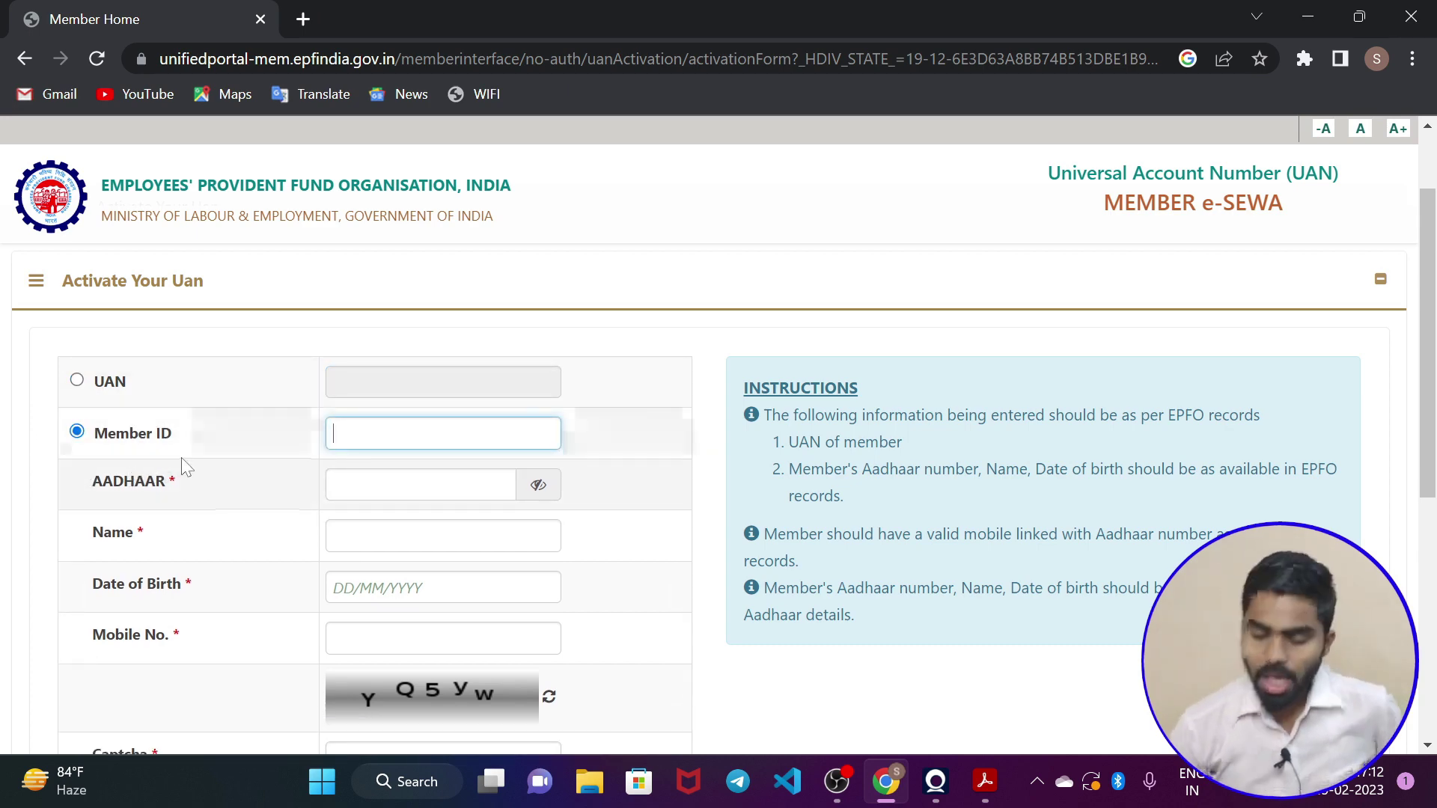
pyautogui.click(77, 382)
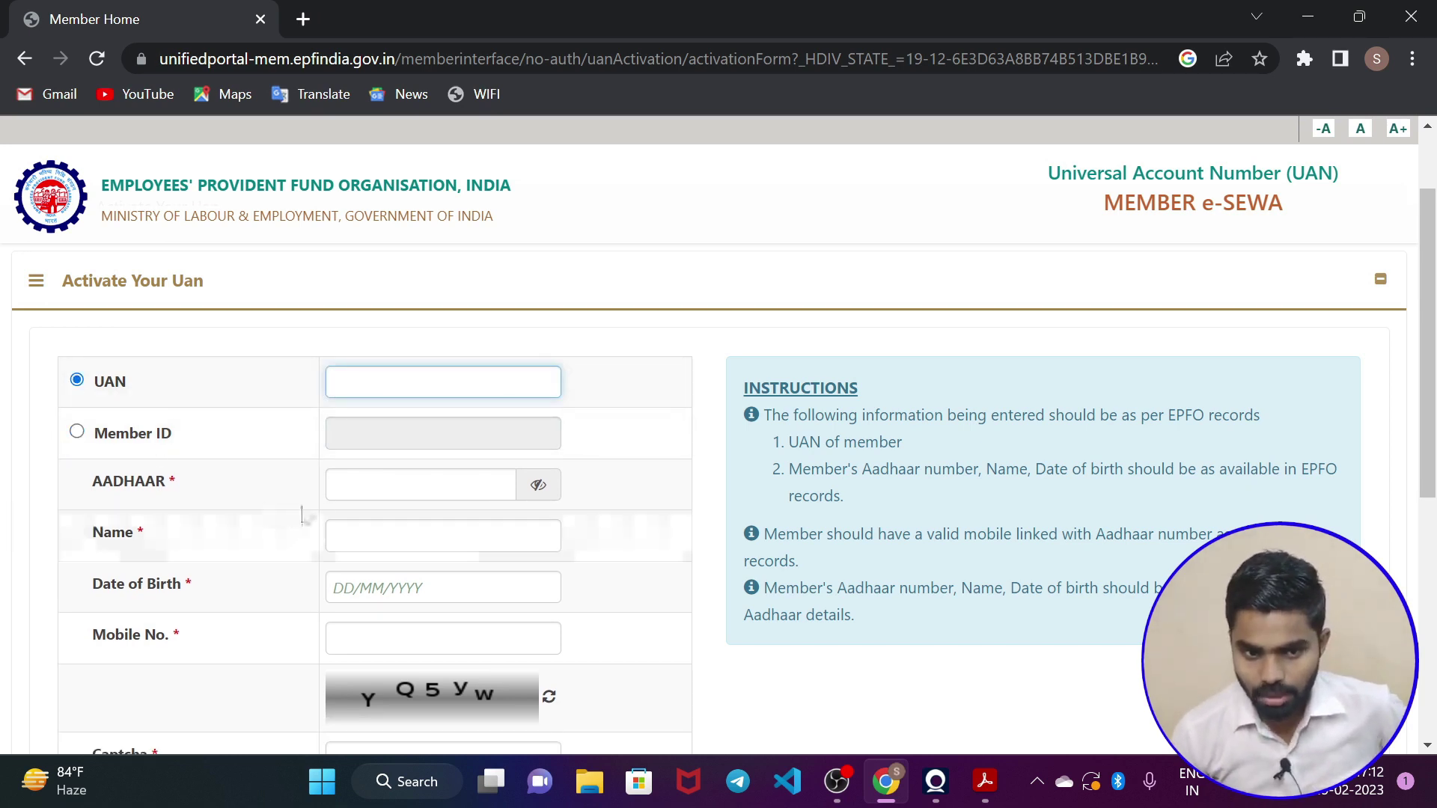
# Complete the activation form with the Aadhaar number, name, date of birth, mobile number, captcha and consent, and request the authorization PIN.
pyautogui.click(361, 488)
pyautogui.scroll(-1, 362, 488)
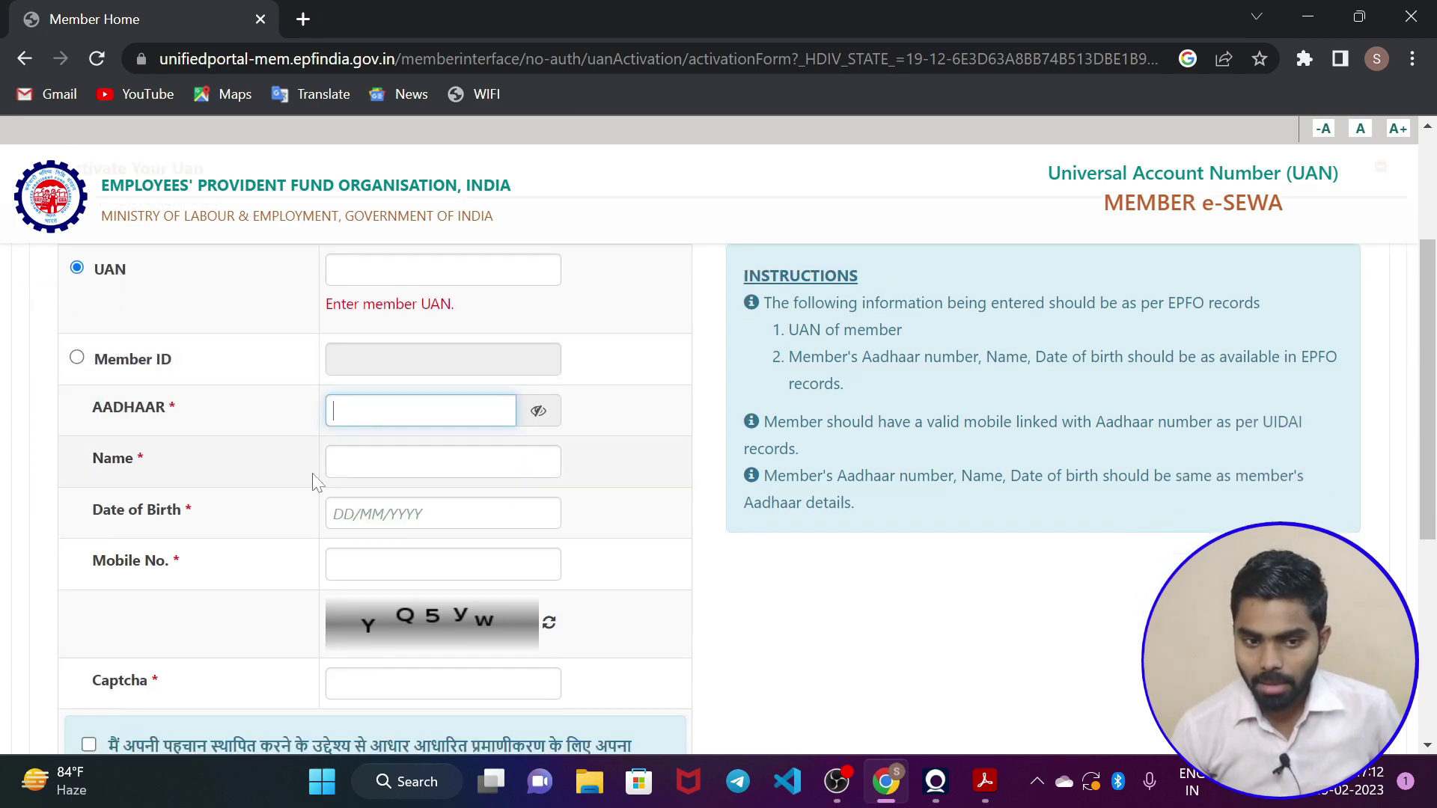
pyautogui.press('Tab')
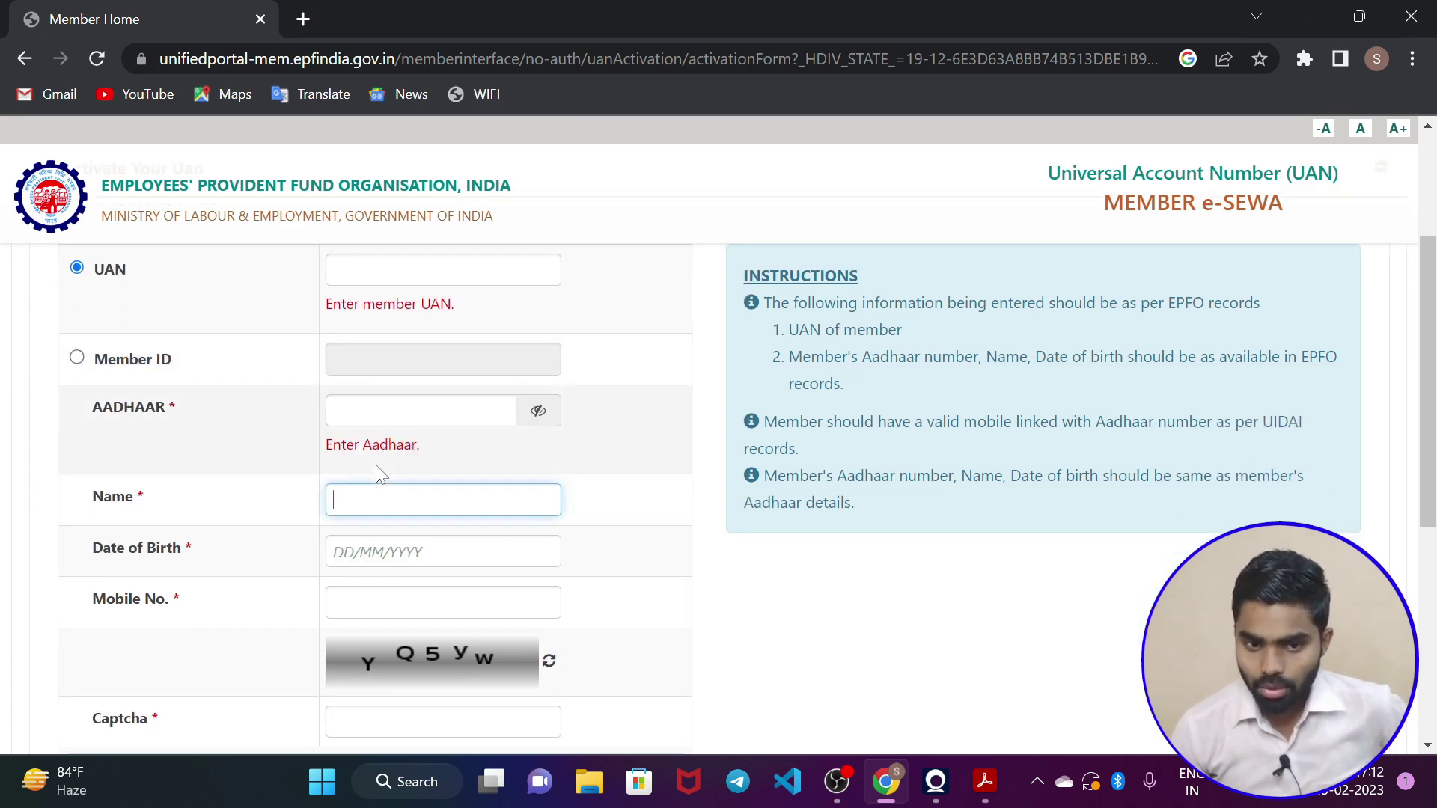
pyautogui.scroll(-1, 376, 465)
pyautogui.click(370, 439)
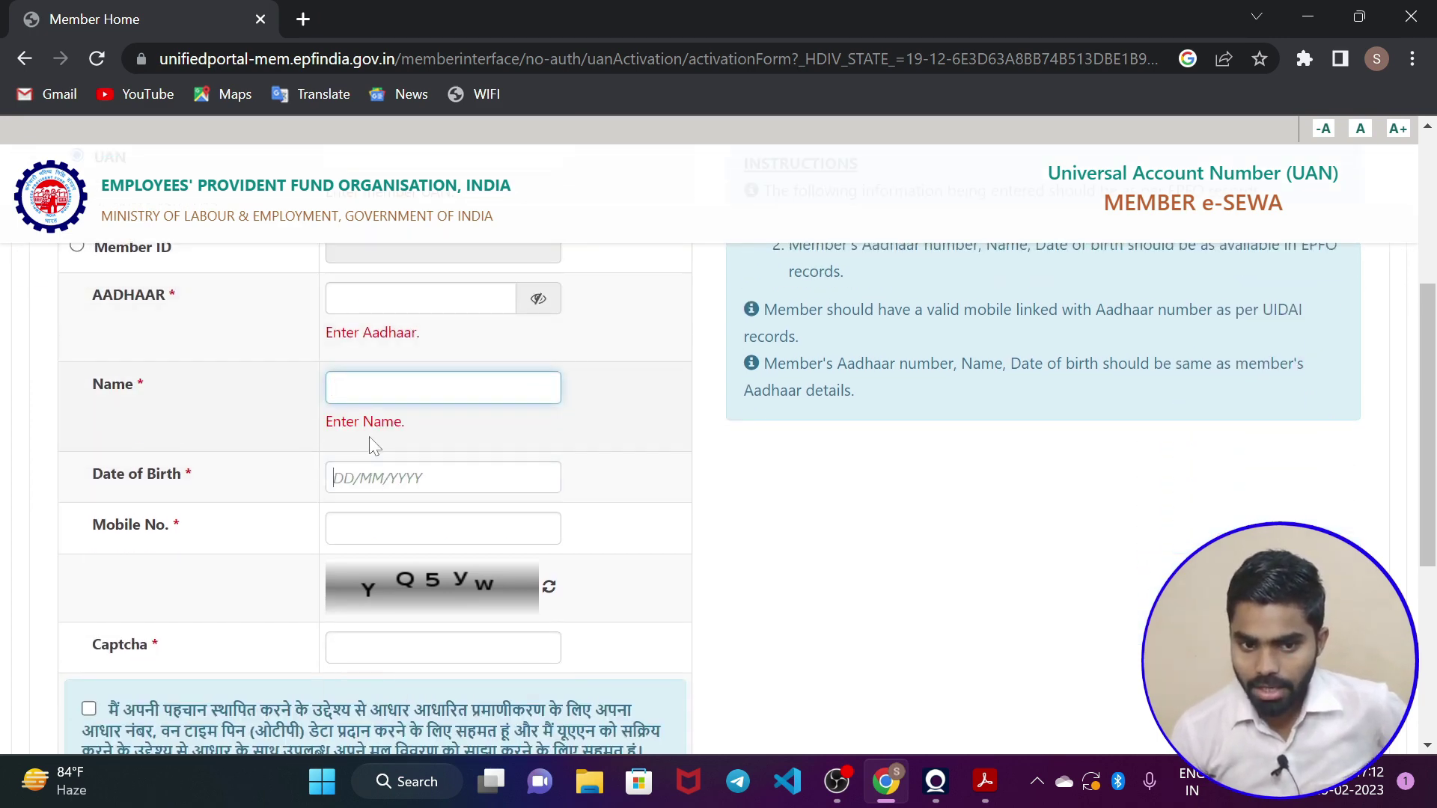
pyautogui.click(232, 479)
pyautogui.scroll(-1, 277, 506)
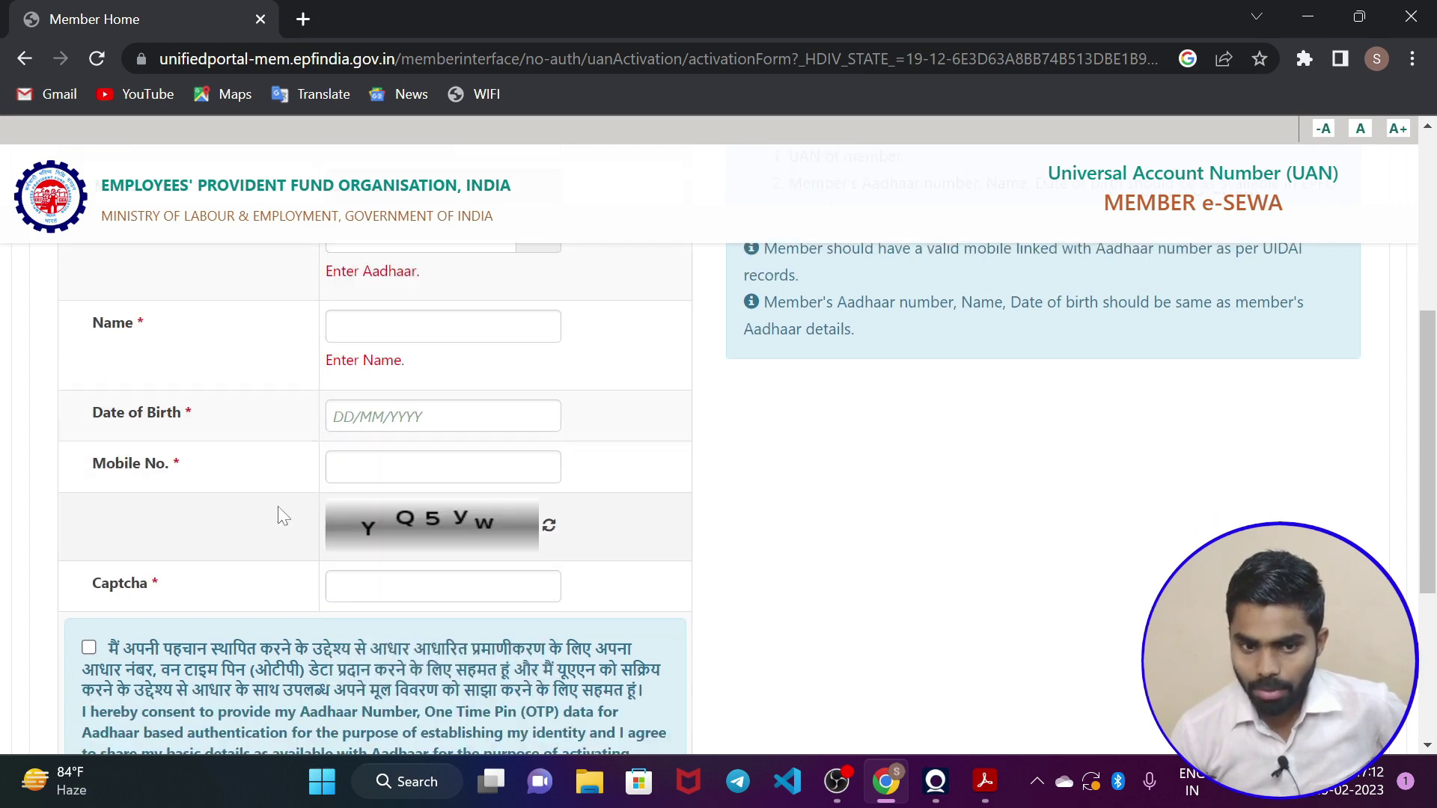
pyautogui.click(443, 417)
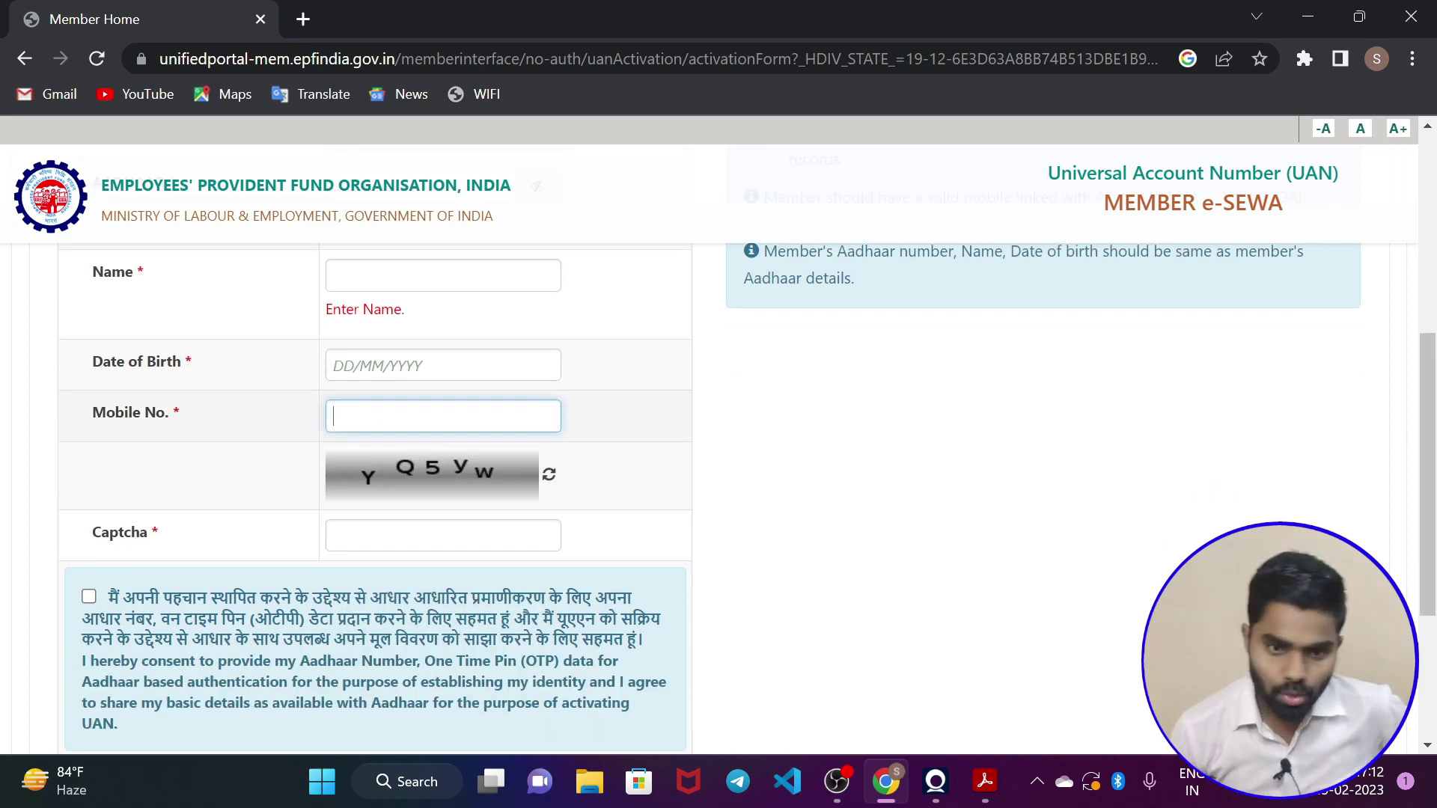
pyautogui.scroll(-2, 374, 506)
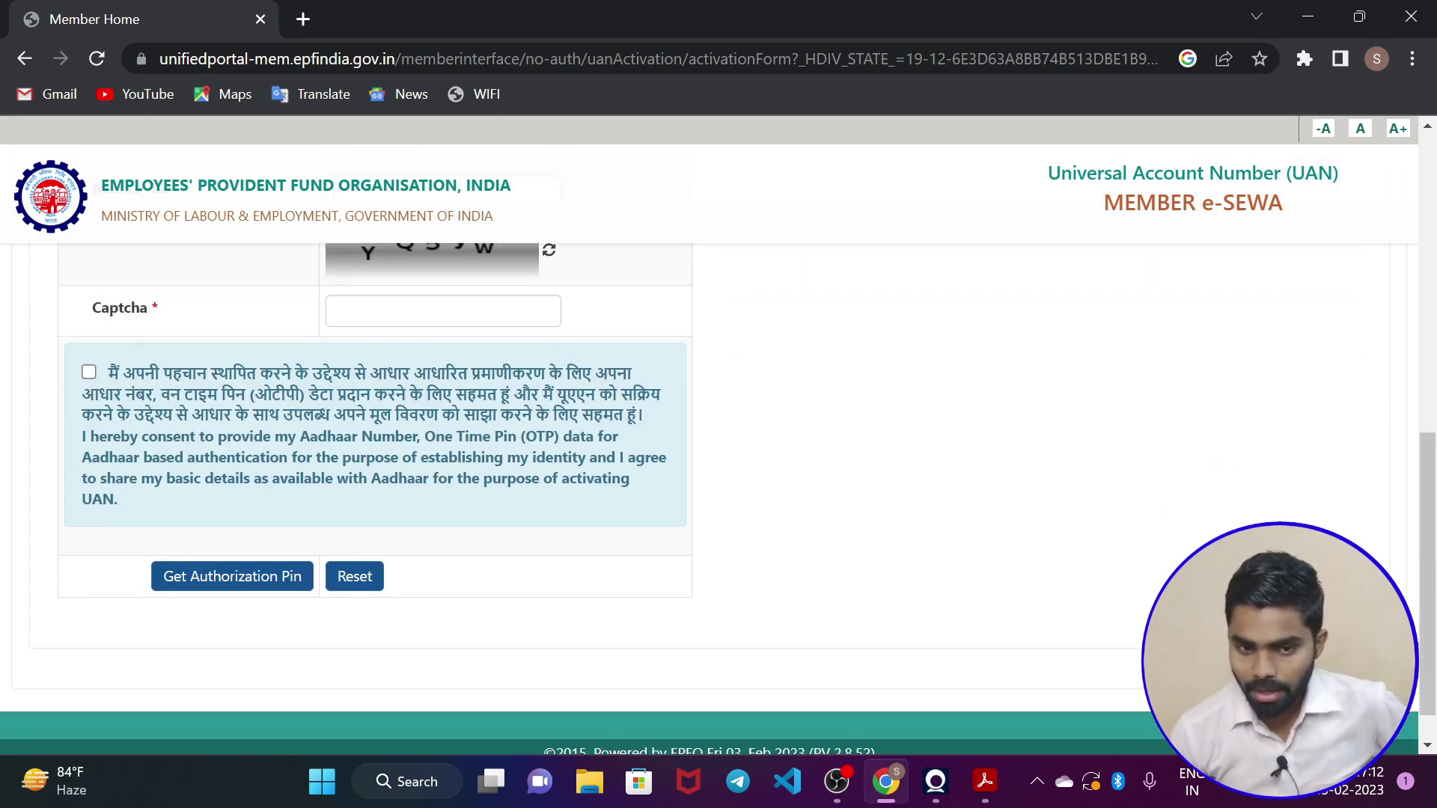
pyautogui.scroll(2, 374, 506)
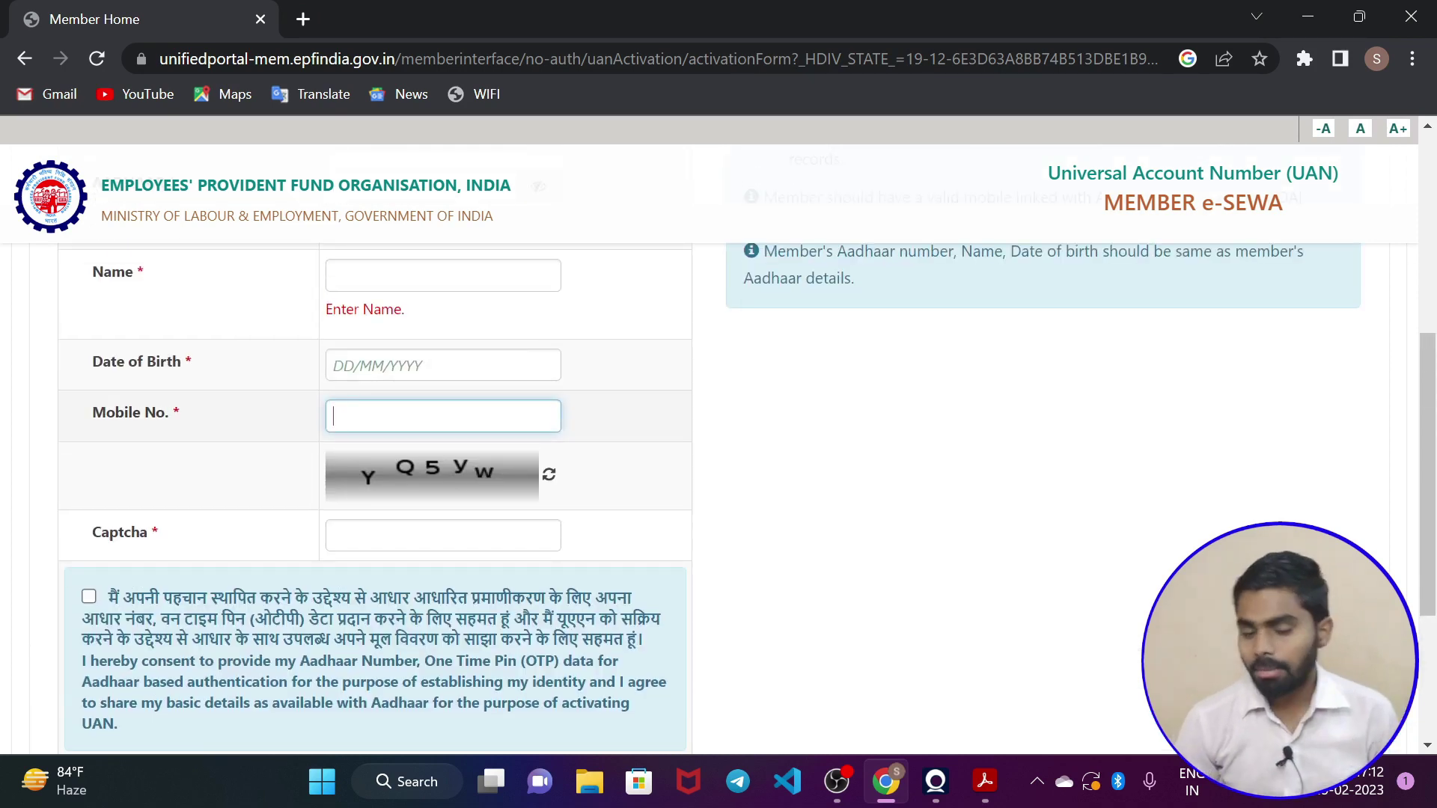
pyautogui.press('Tab')
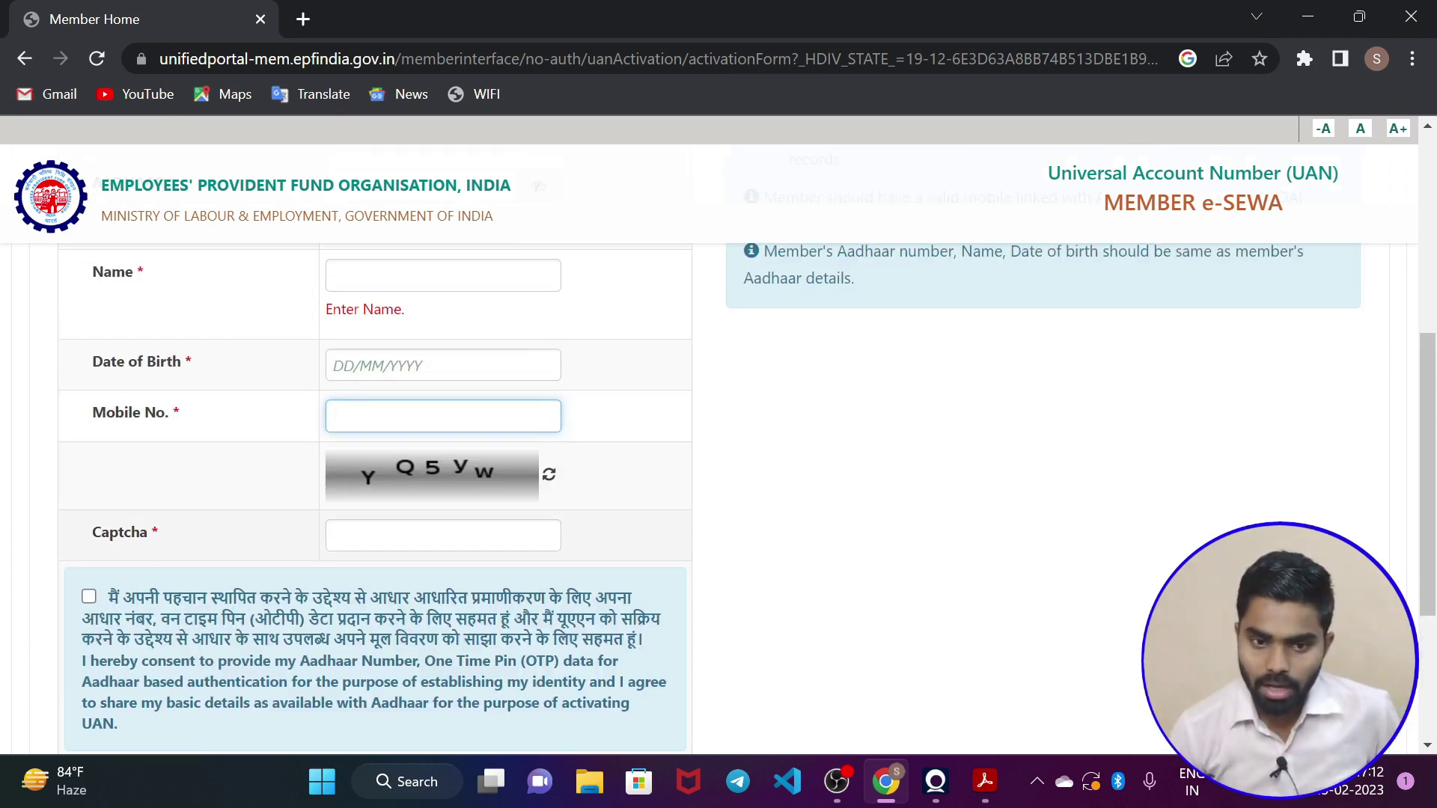
pyautogui.scroll(-2, 77, 528)
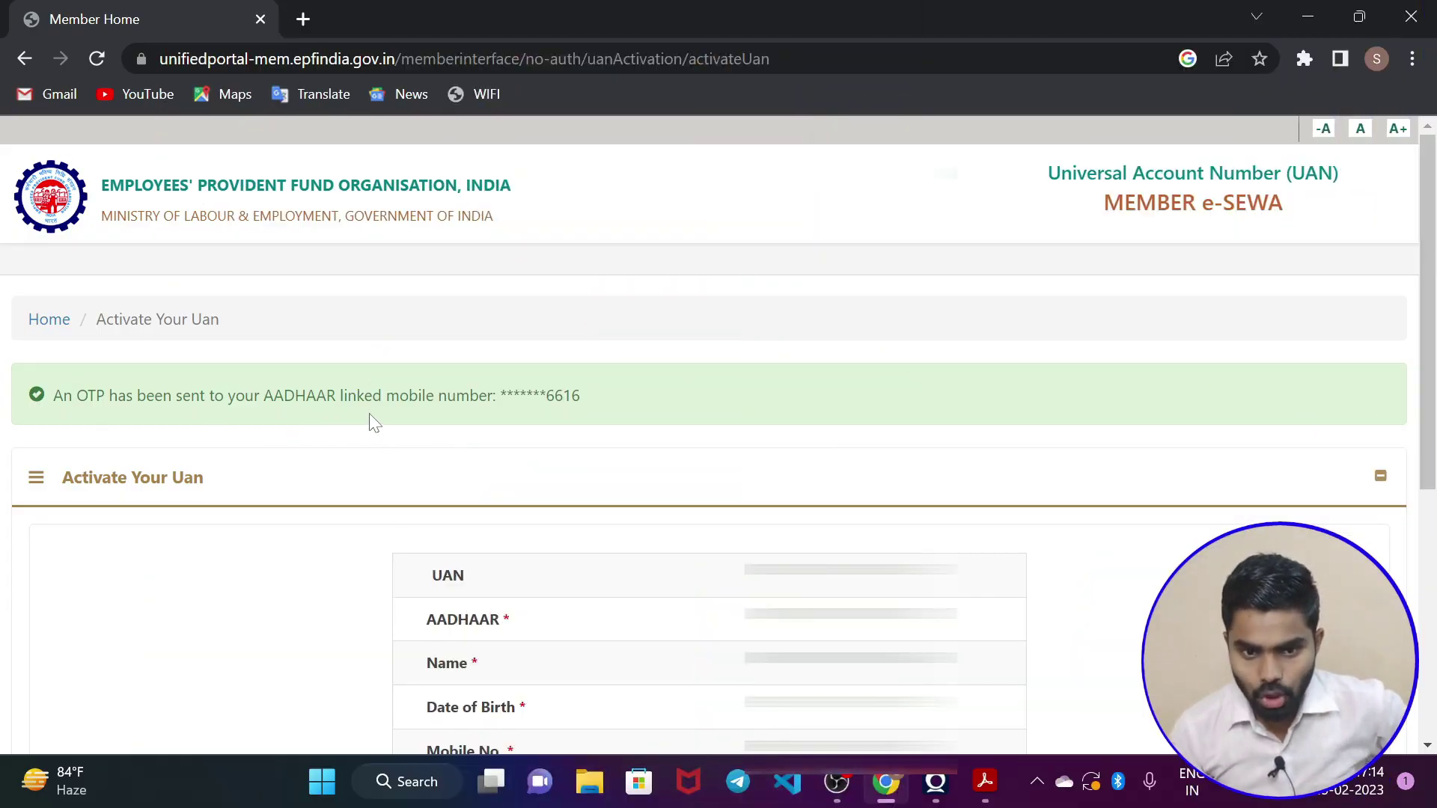
# Check the OTP notice and the submitted details, then enter the OTP and validate it to activate the UAN.
pyautogui.moveTo(540, 395); pyautogui.dragTo(618, 408)
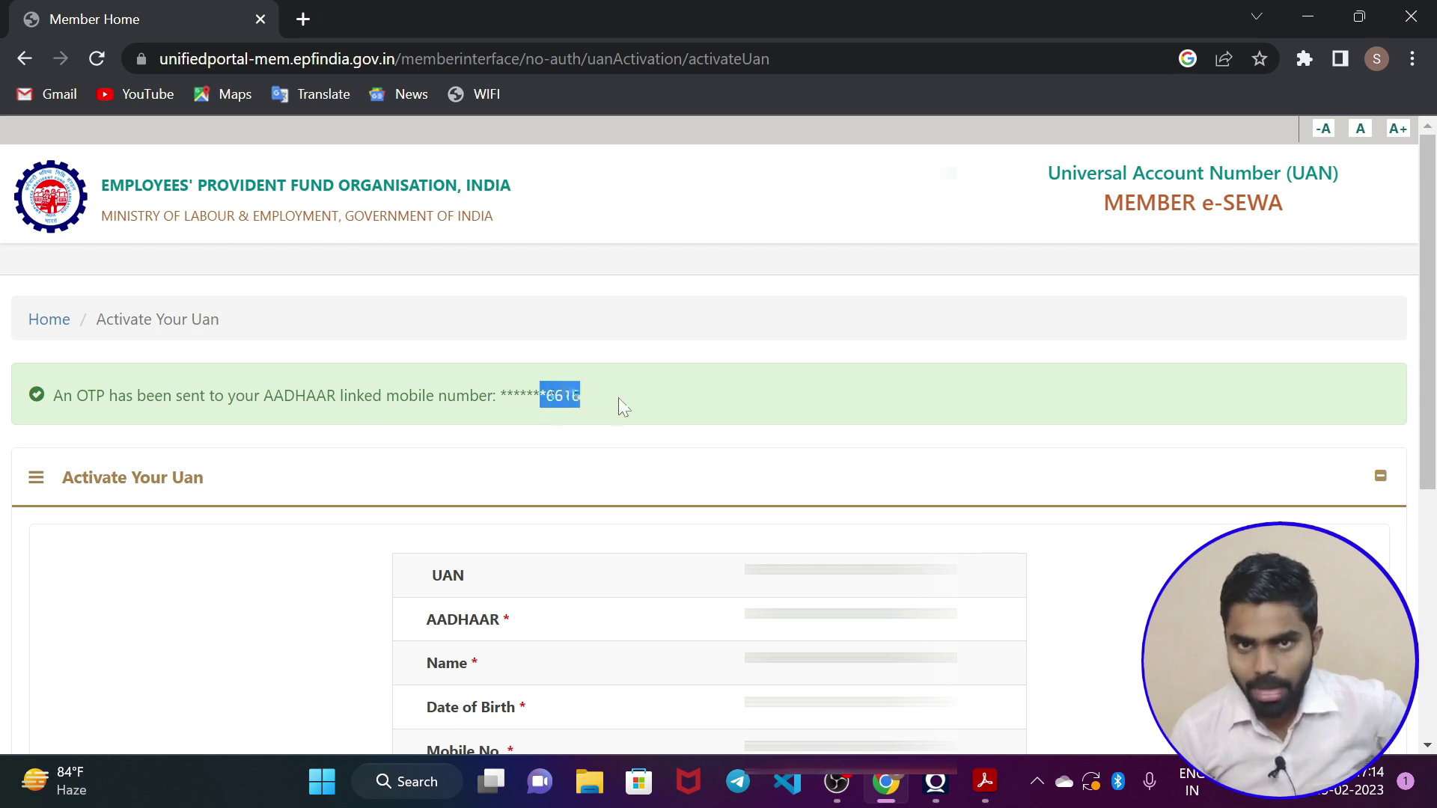
pyautogui.scroll(-5, 605, 416)
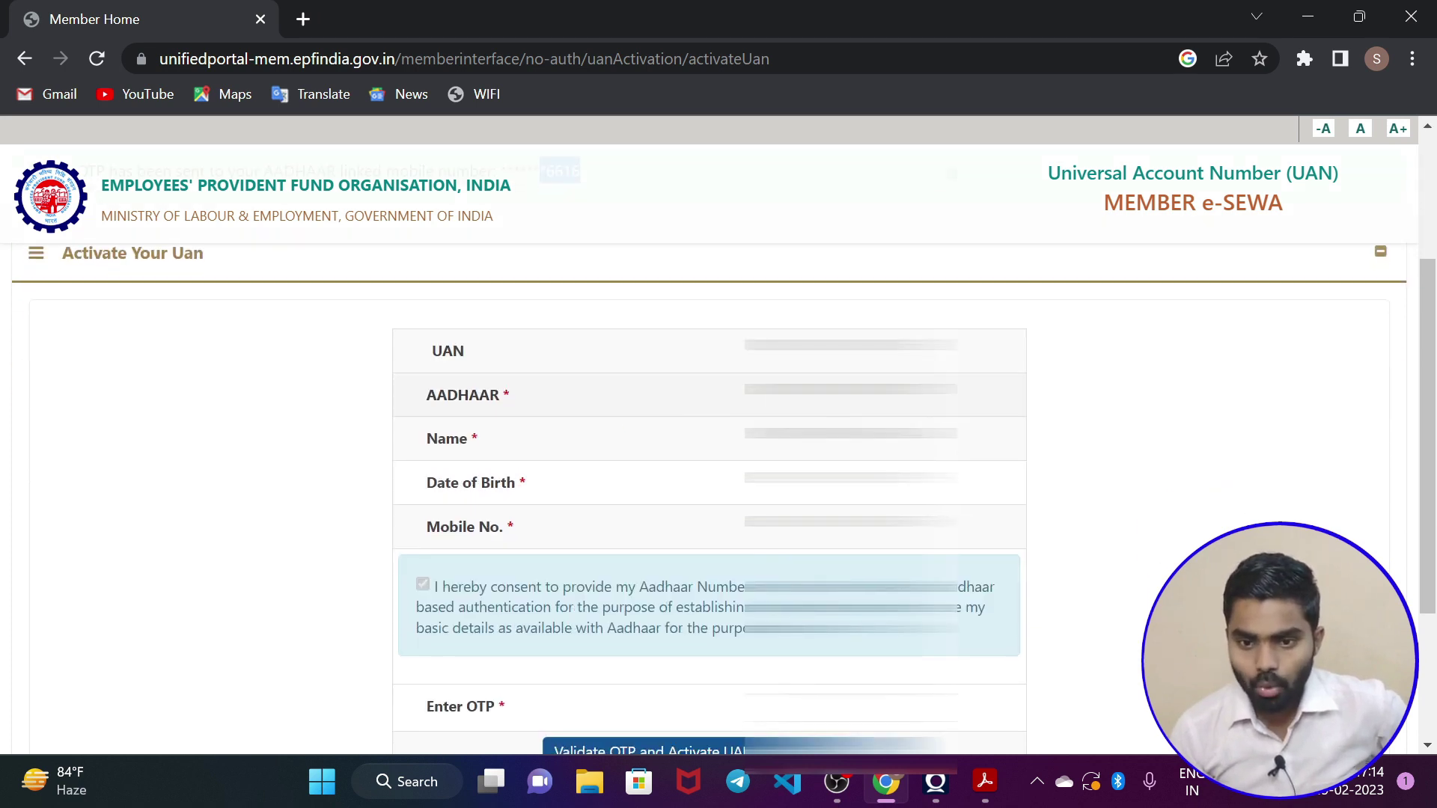
pyautogui.scroll(3, 588, 516)
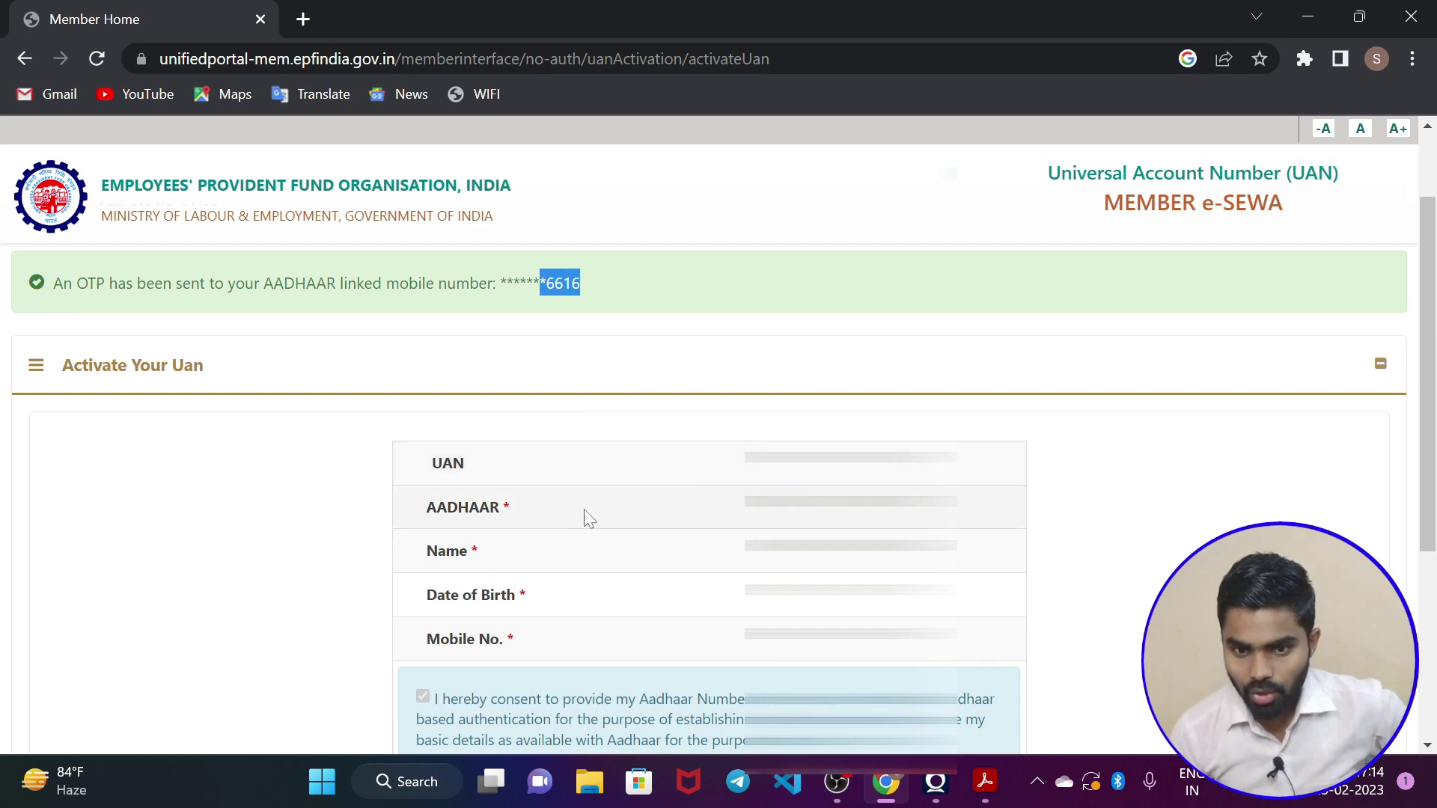
pyautogui.scroll(-5, 642, 524)
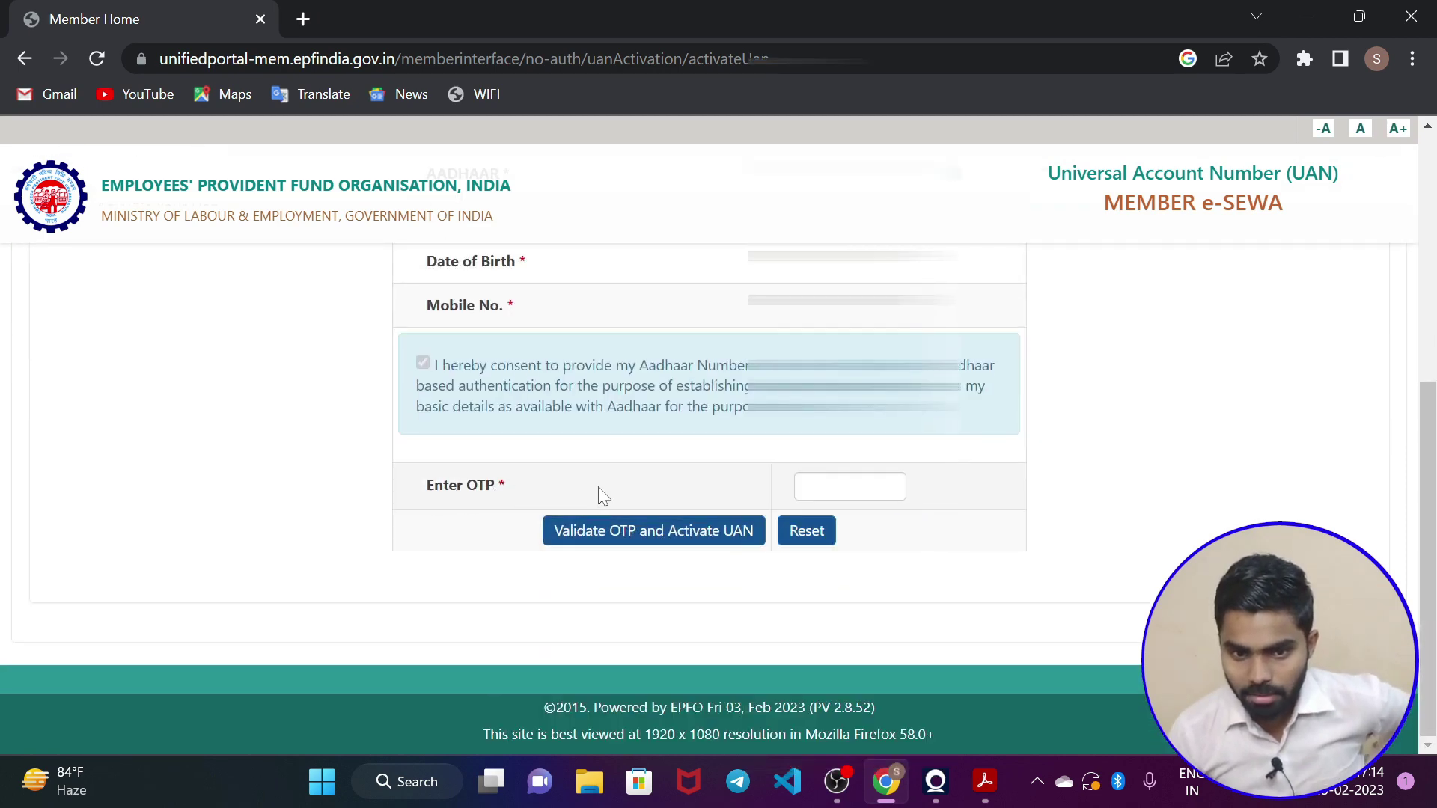
pyautogui.click(857, 480)
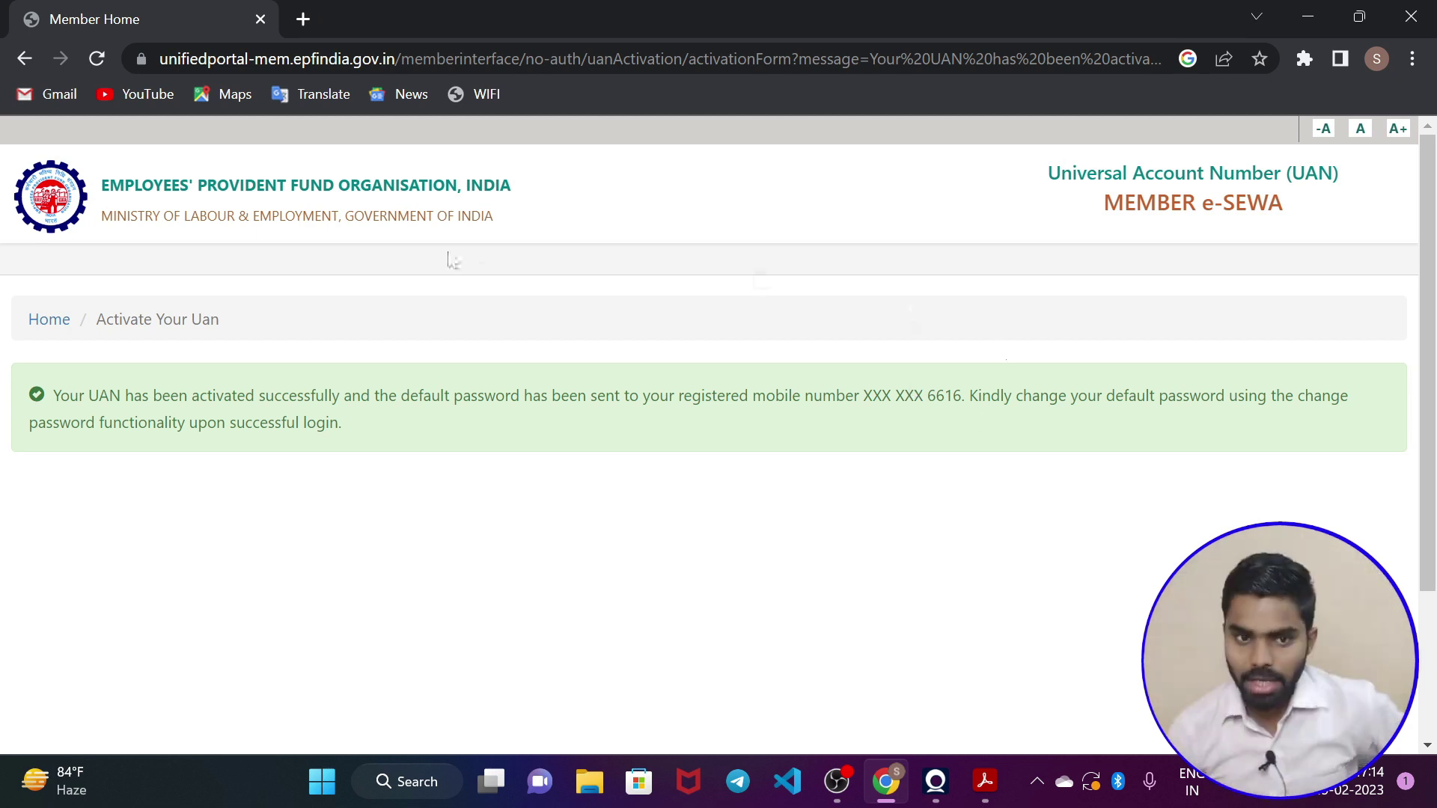
# Return to the member home page and sign in with the UAN, the default password and the captcha.
pyautogui.click(38, 323)
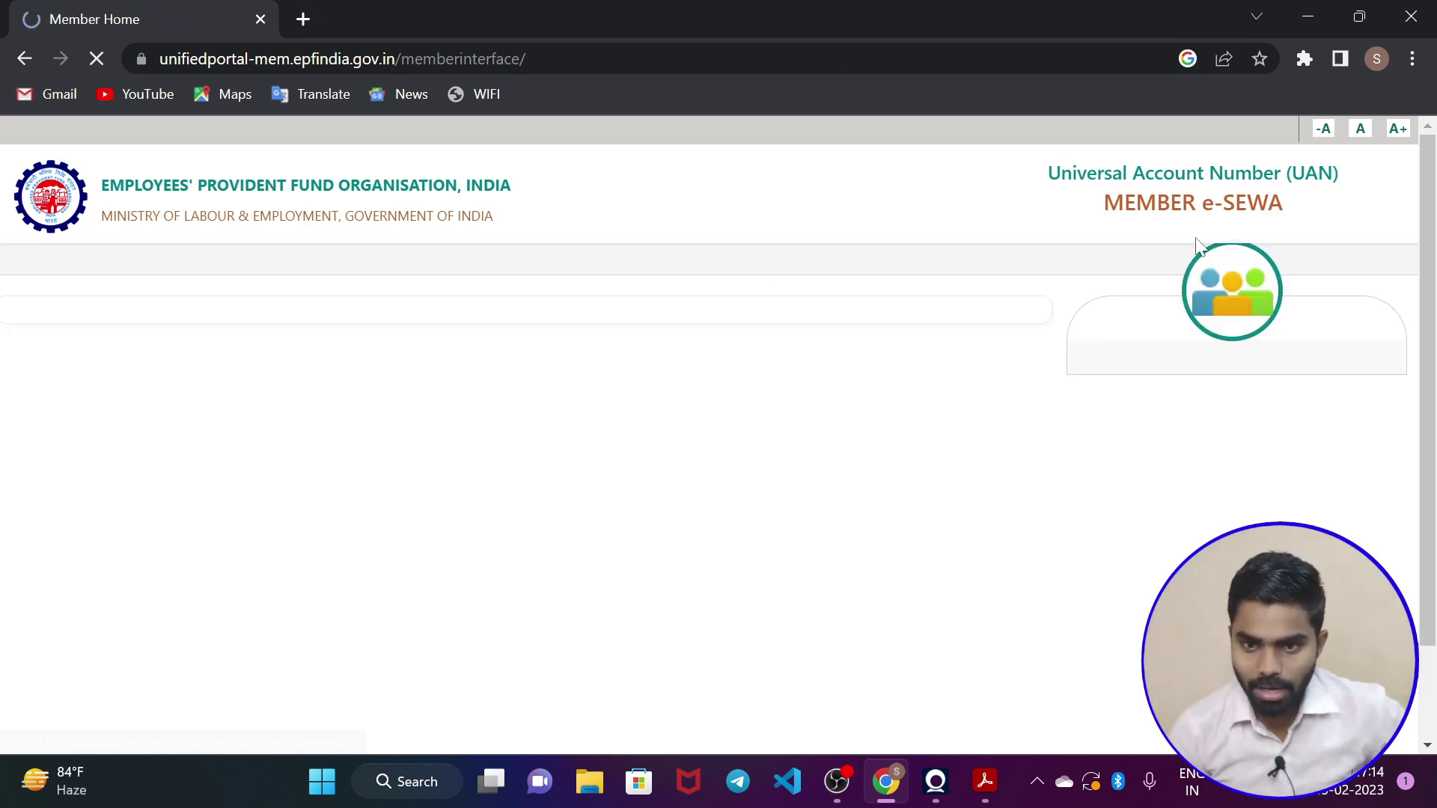
pyautogui.click(1265, 377)
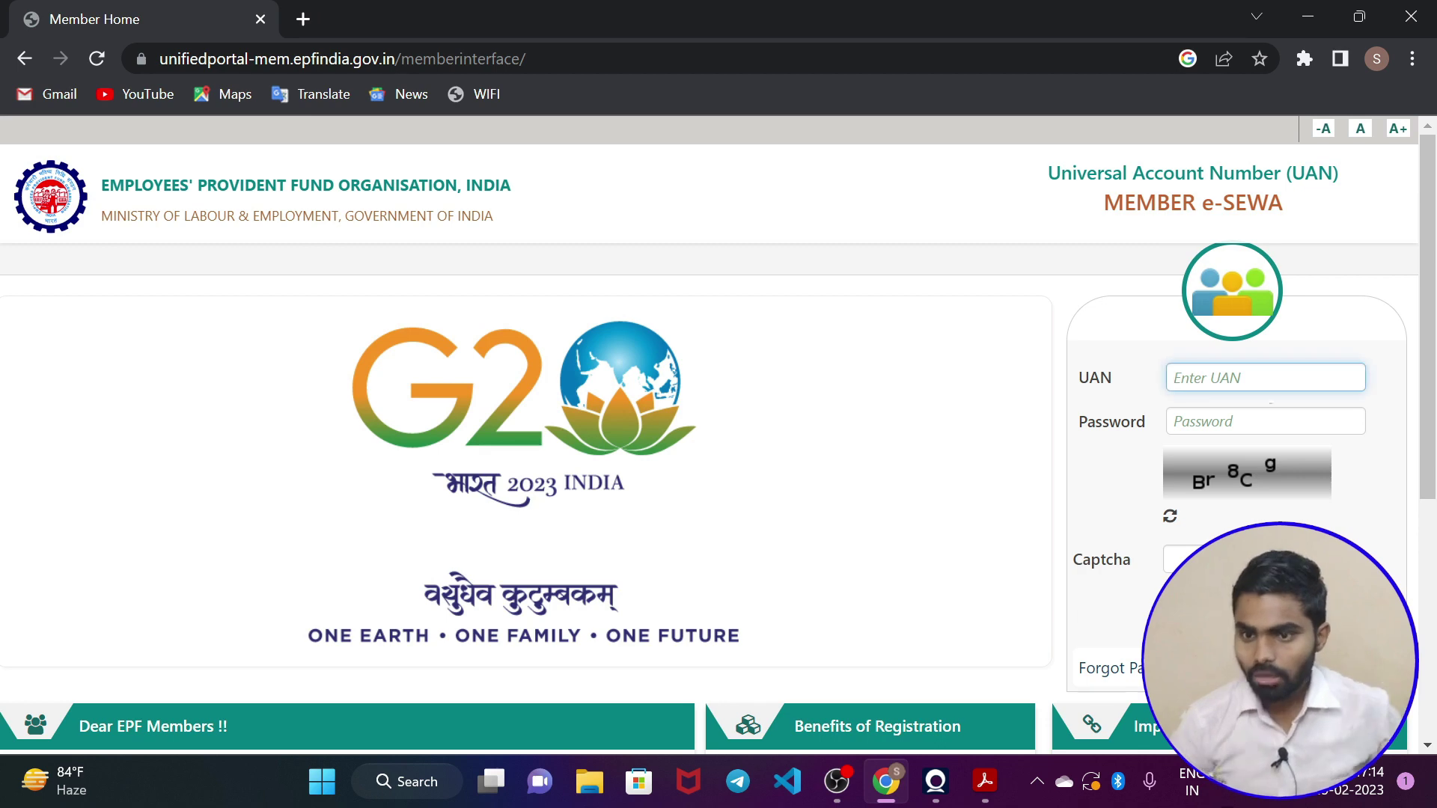
pyautogui.click(1188, 425)
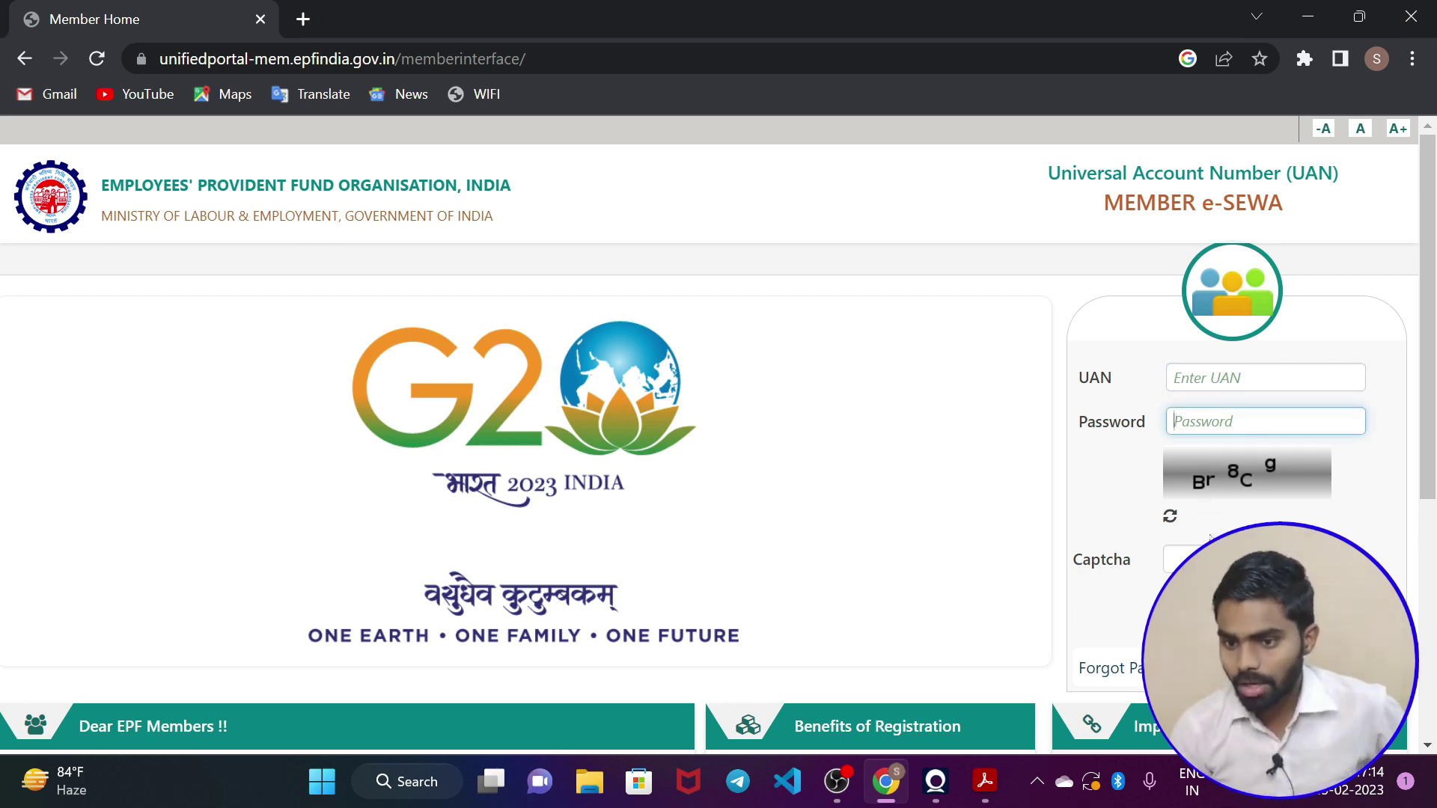
pyautogui.click(1183, 559)
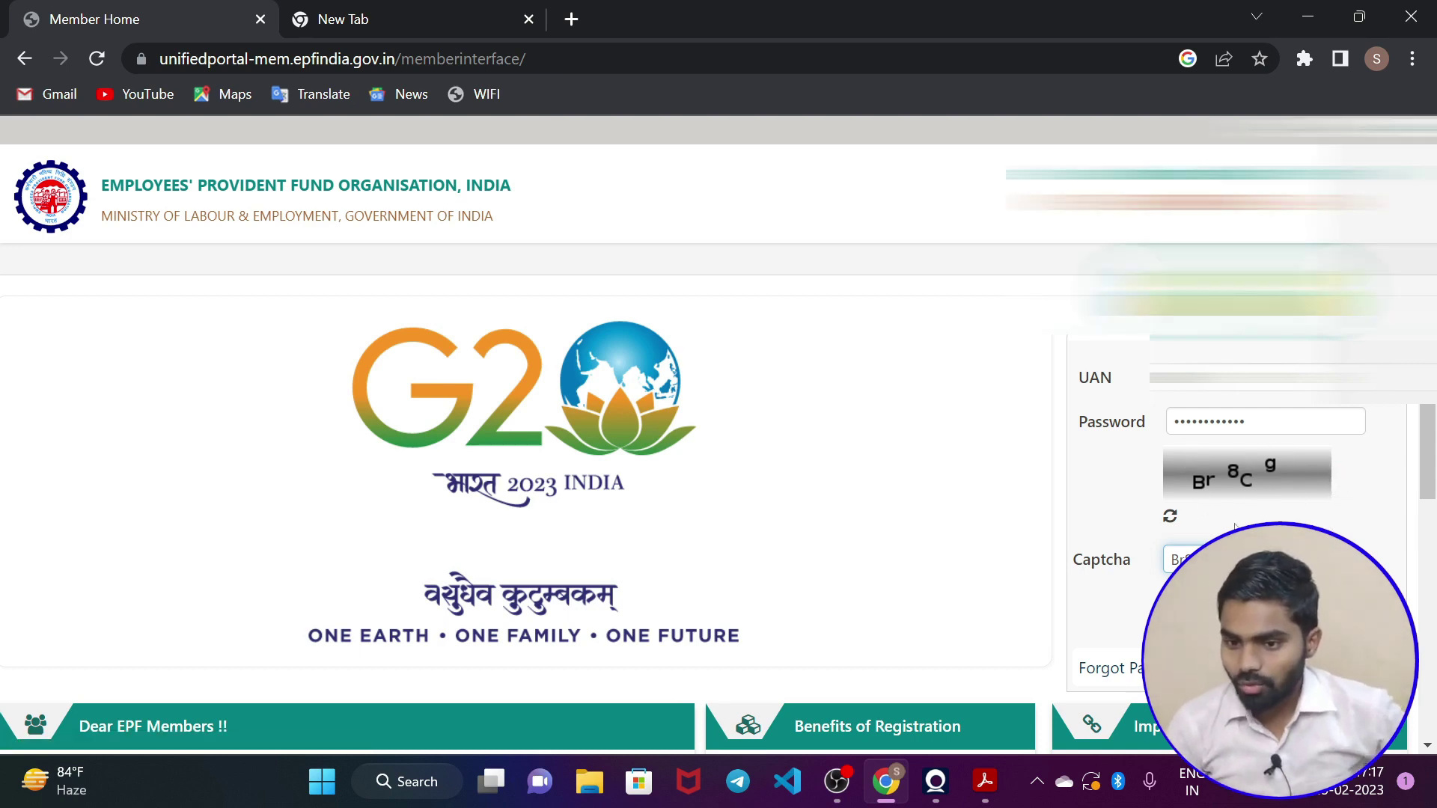
pyautogui.scroll(-1, 1208, 492)
pyautogui.click(1193, 504)
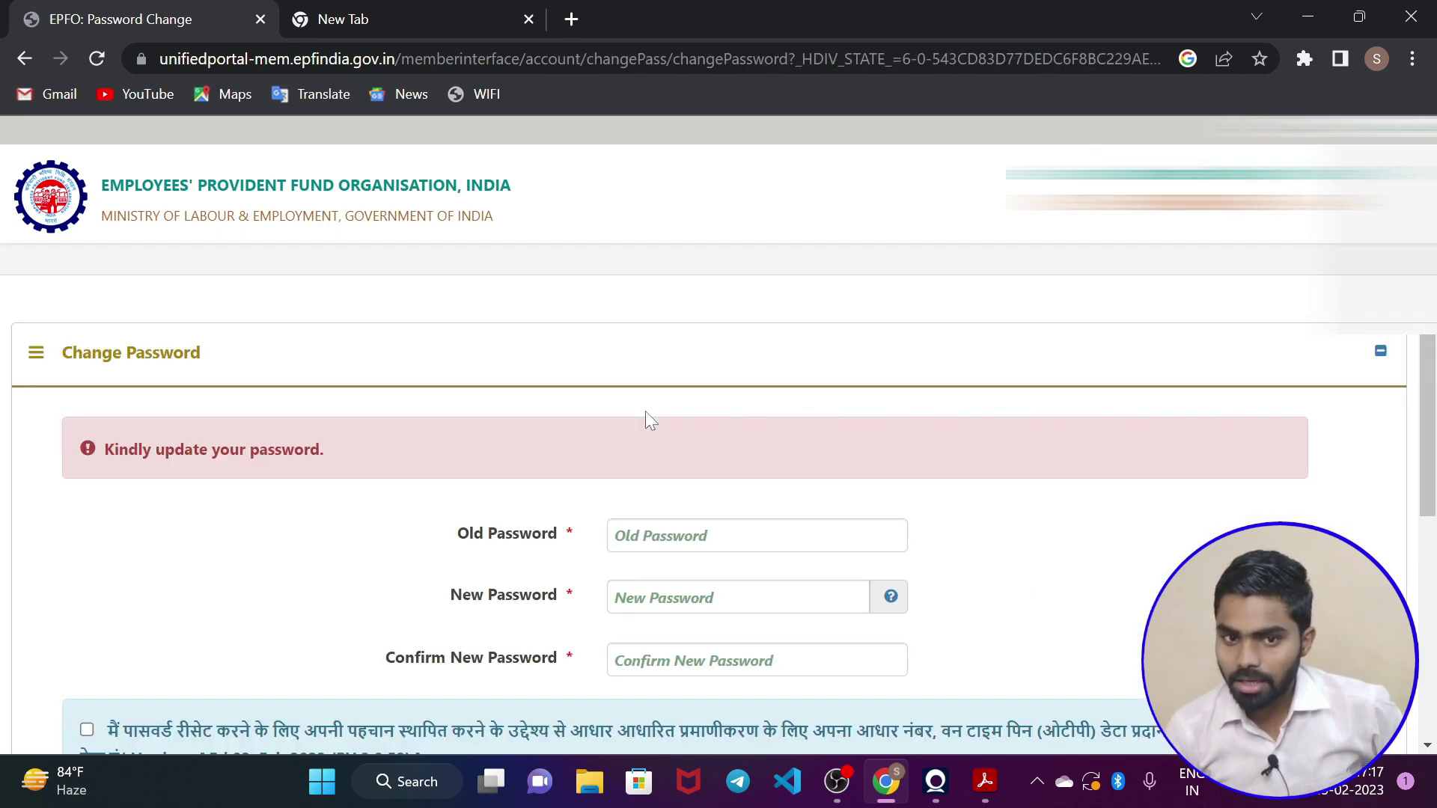
# Fill in the old password, the new password and its confirmation, accept the Aadhaar consent and request the Aadhaar OTP.
pyautogui.scroll(-1, 662, 464)
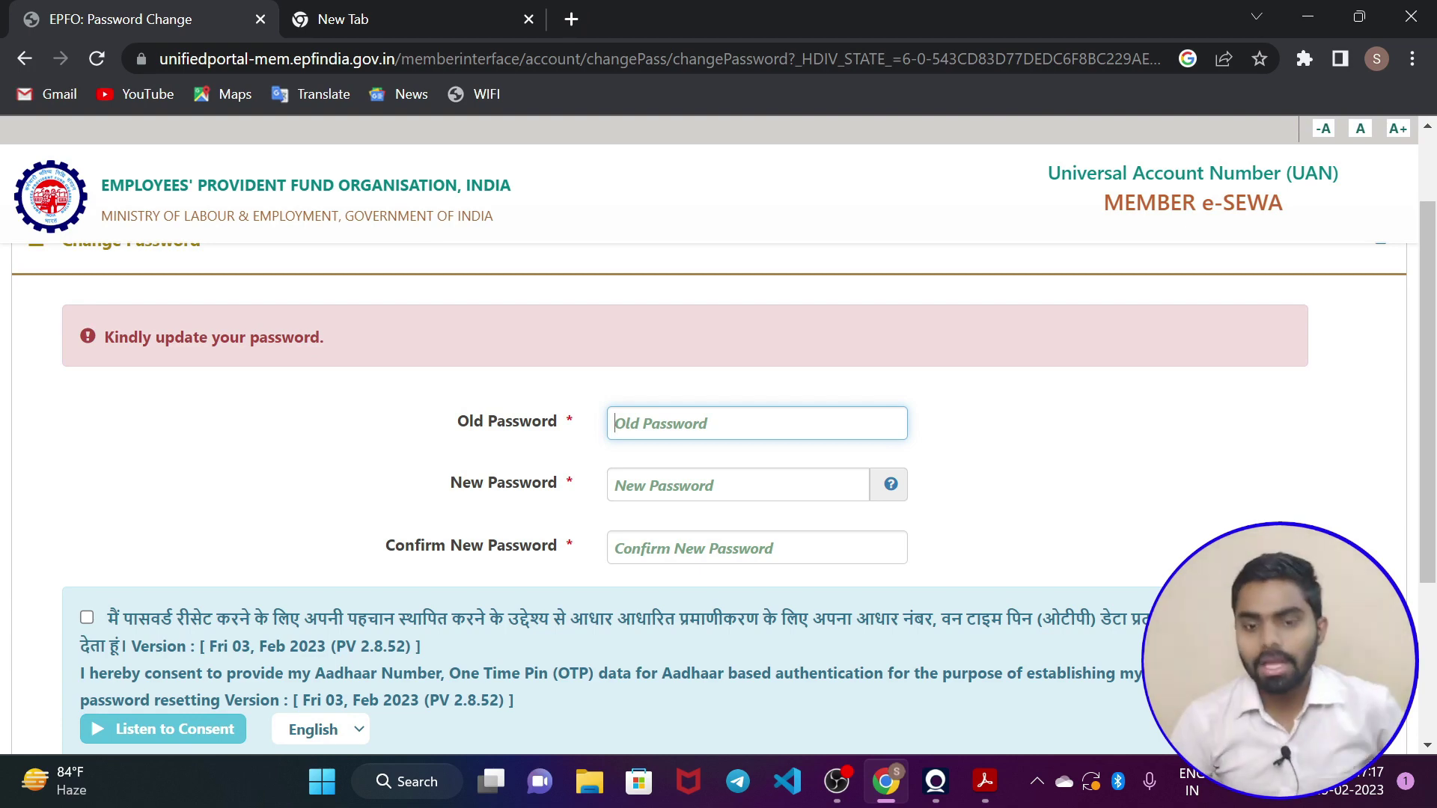
pyautogui.click(659, 485)
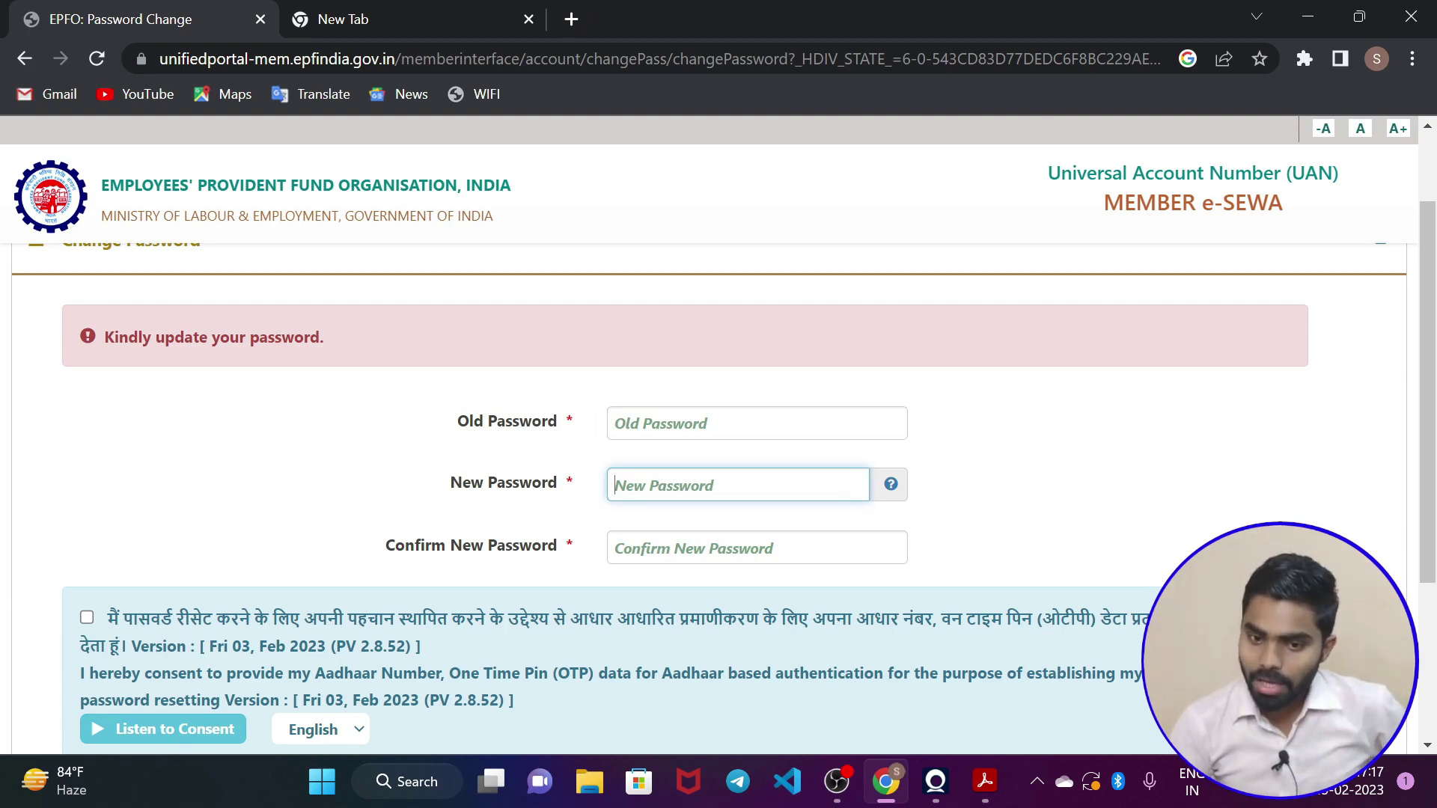
pyautogui.press('Tab')
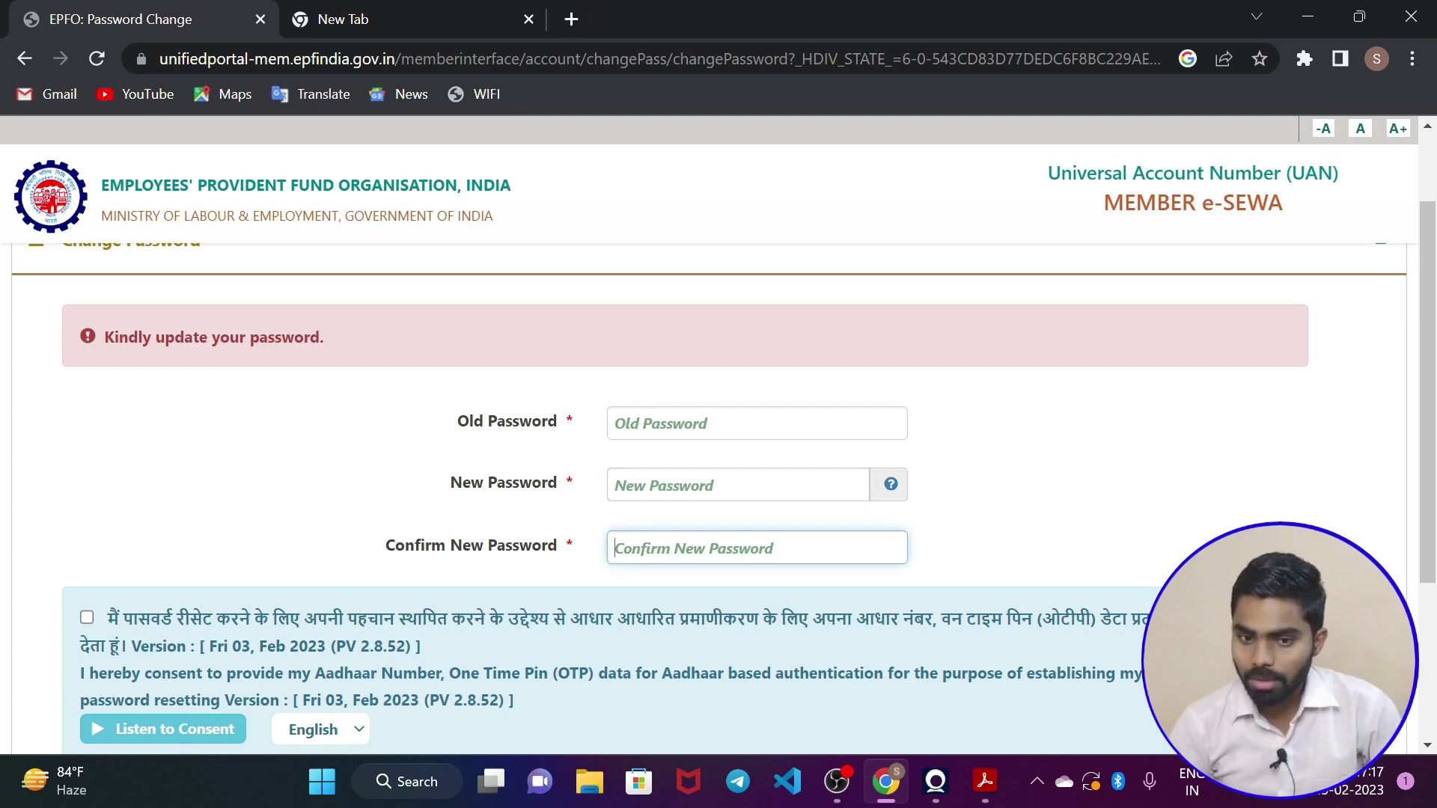
pyautogui.click(660, 485)
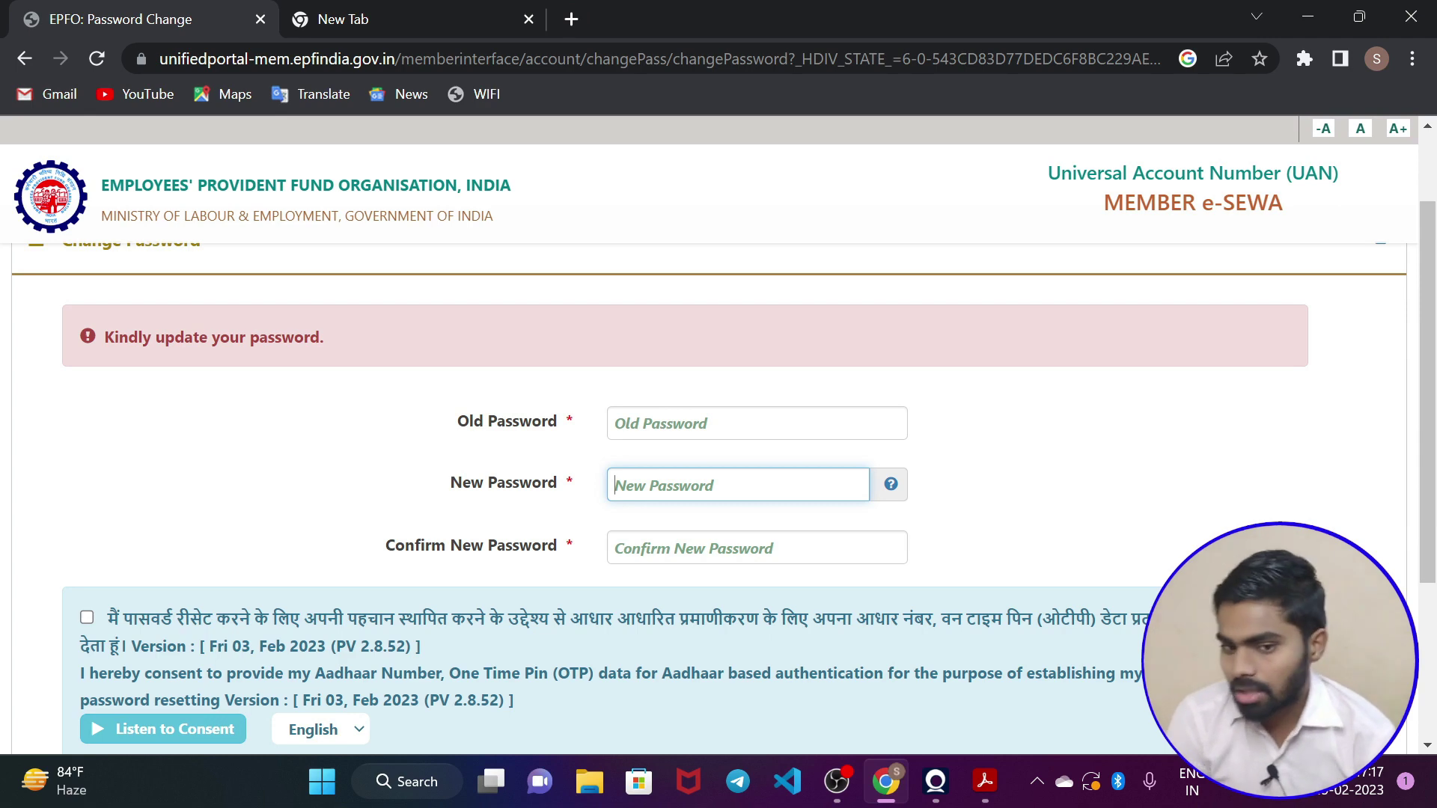
pyautogui.click(756, 548)
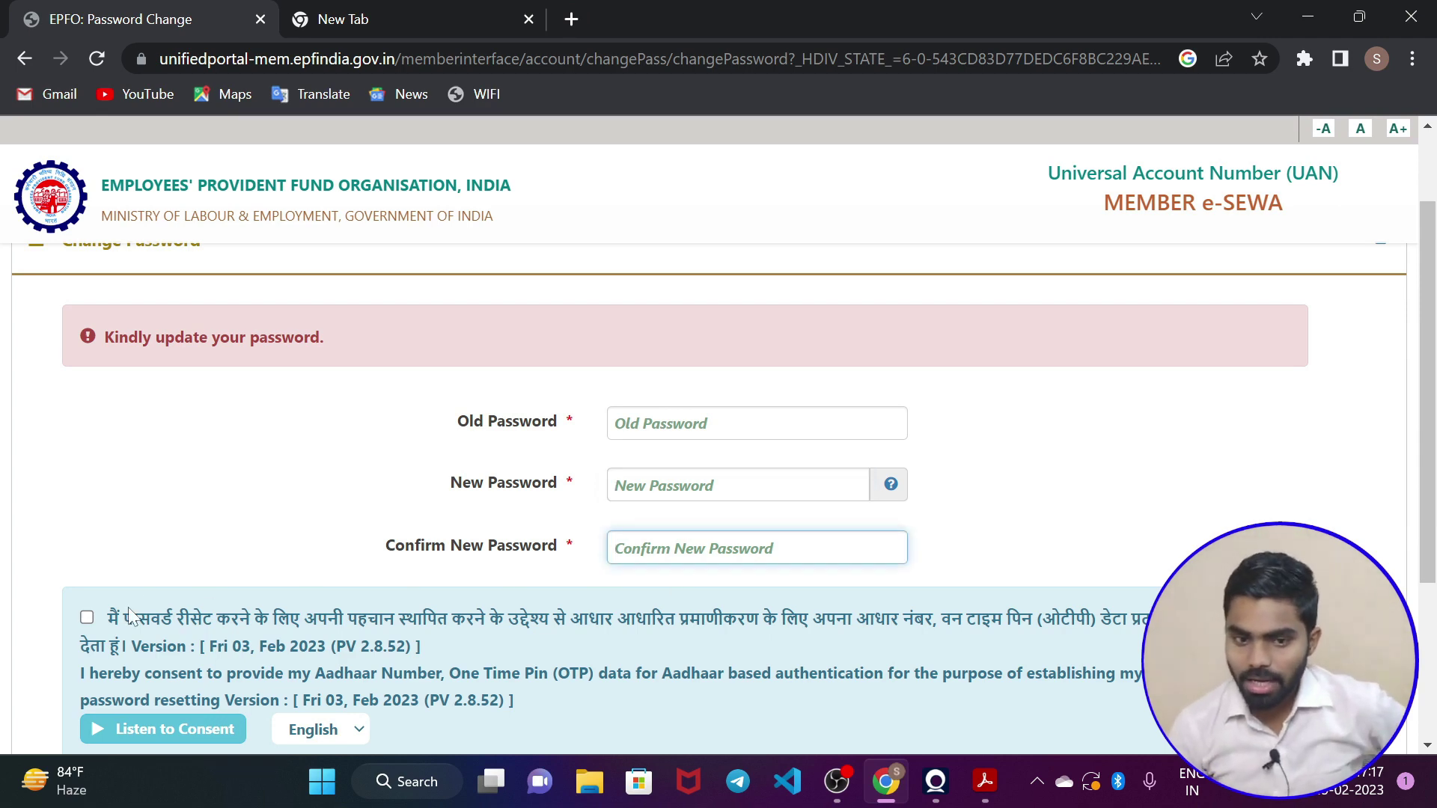
pyautogui.scroll(-2, 107, 624)
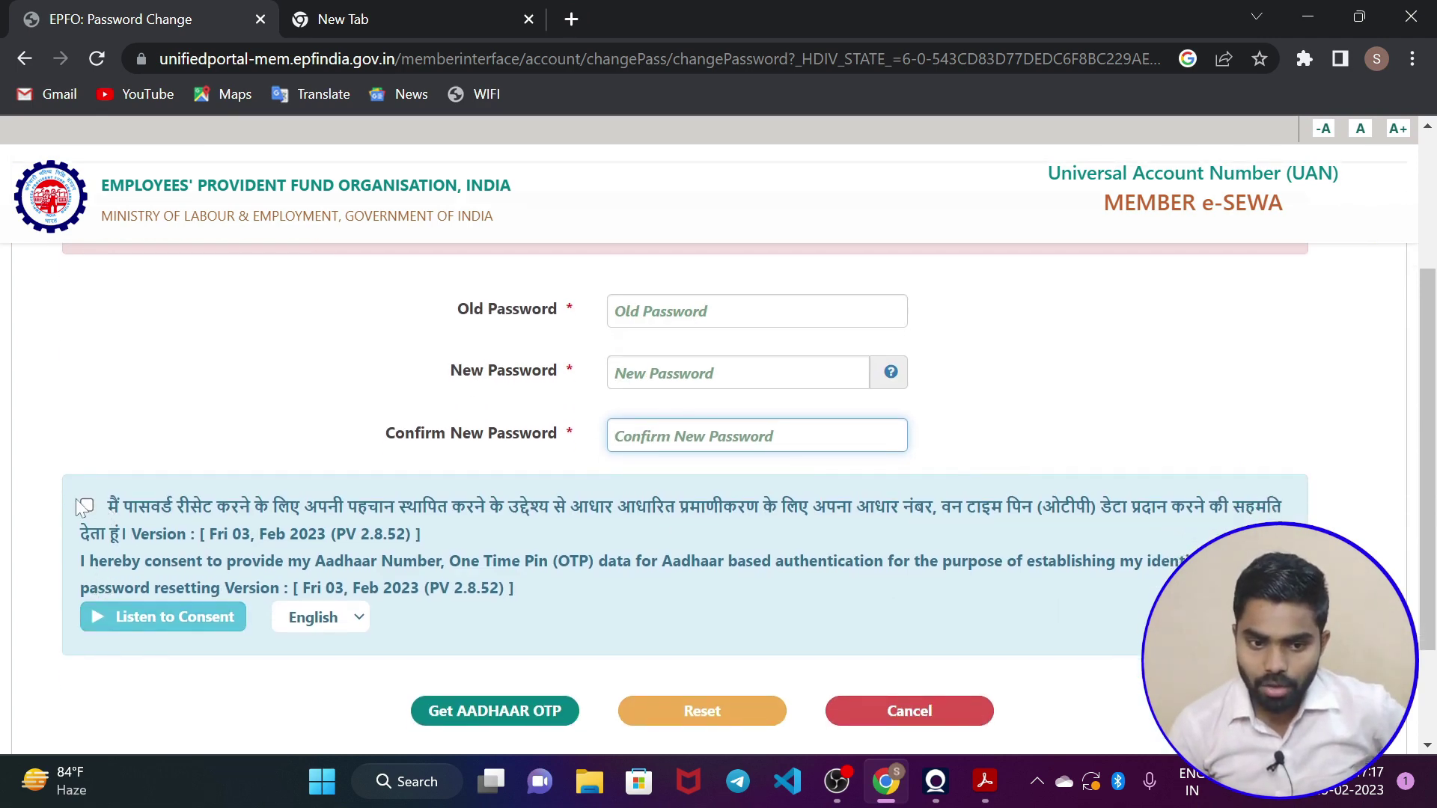
pyautogui.scroll(-1, 516, 648)
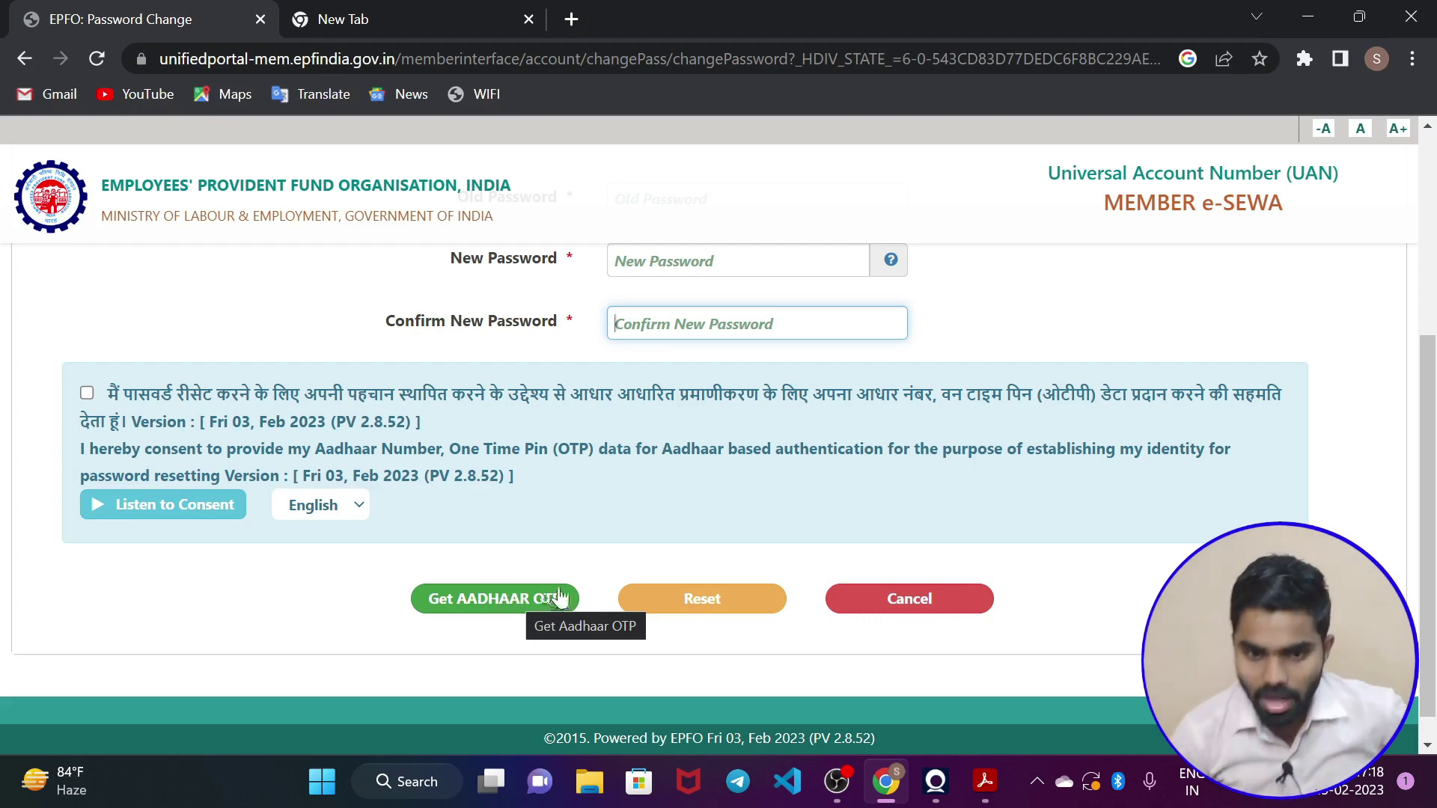
pyautogui.scroll(4, 569, 584)
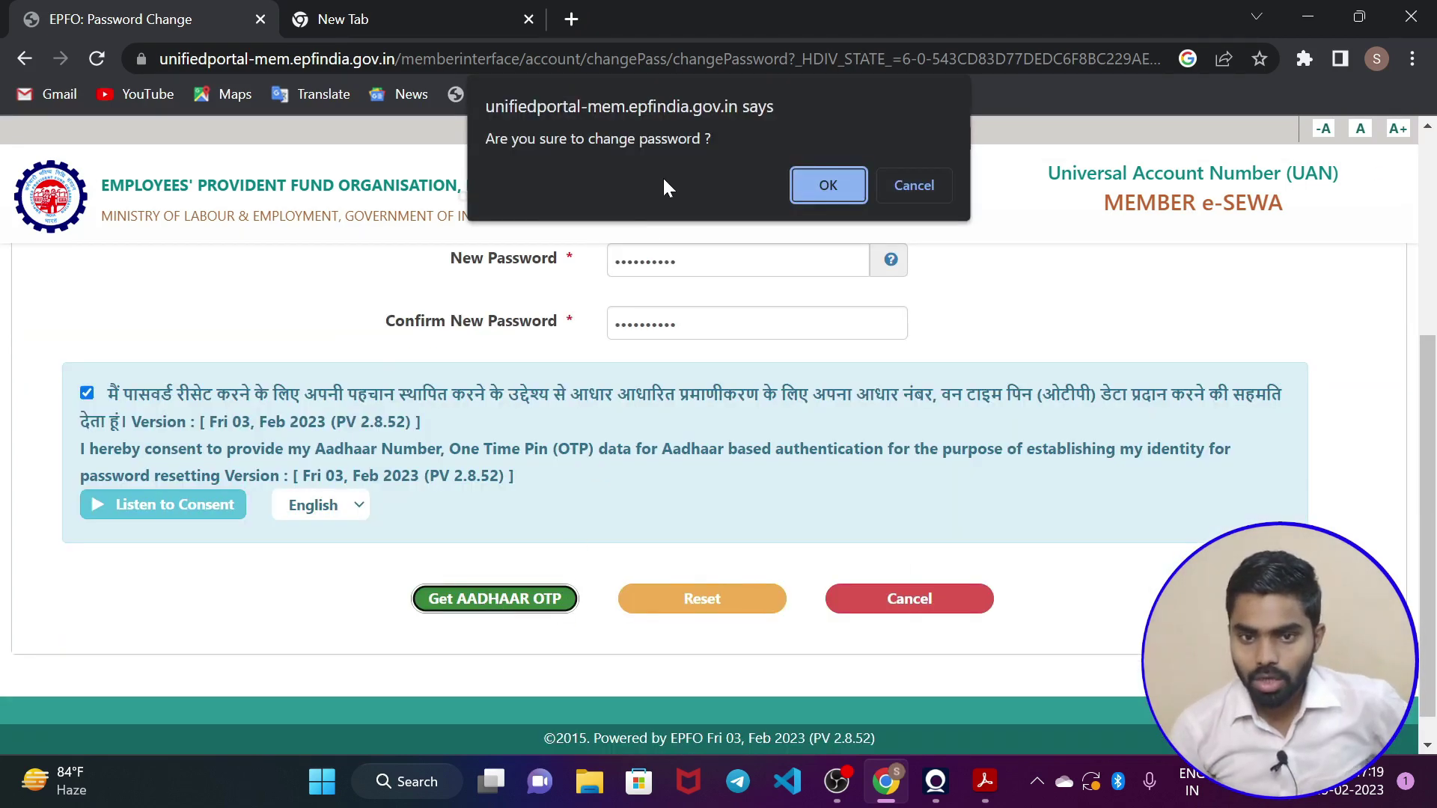
# Confirm the password change request, enter the Aadhaar OTP and submit the new password.
pyautogui.click(828, 192)
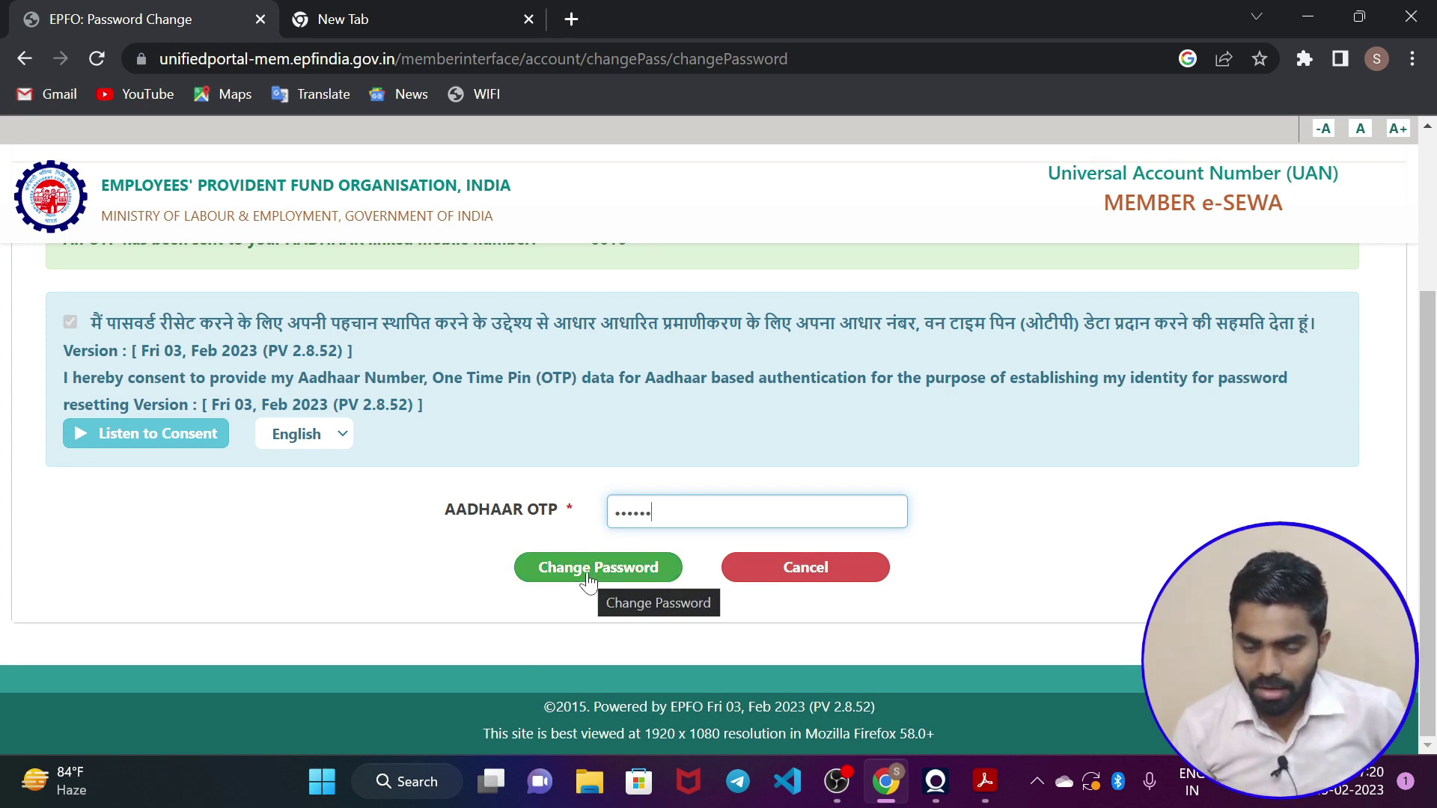
pyautogui.click(588, 577)
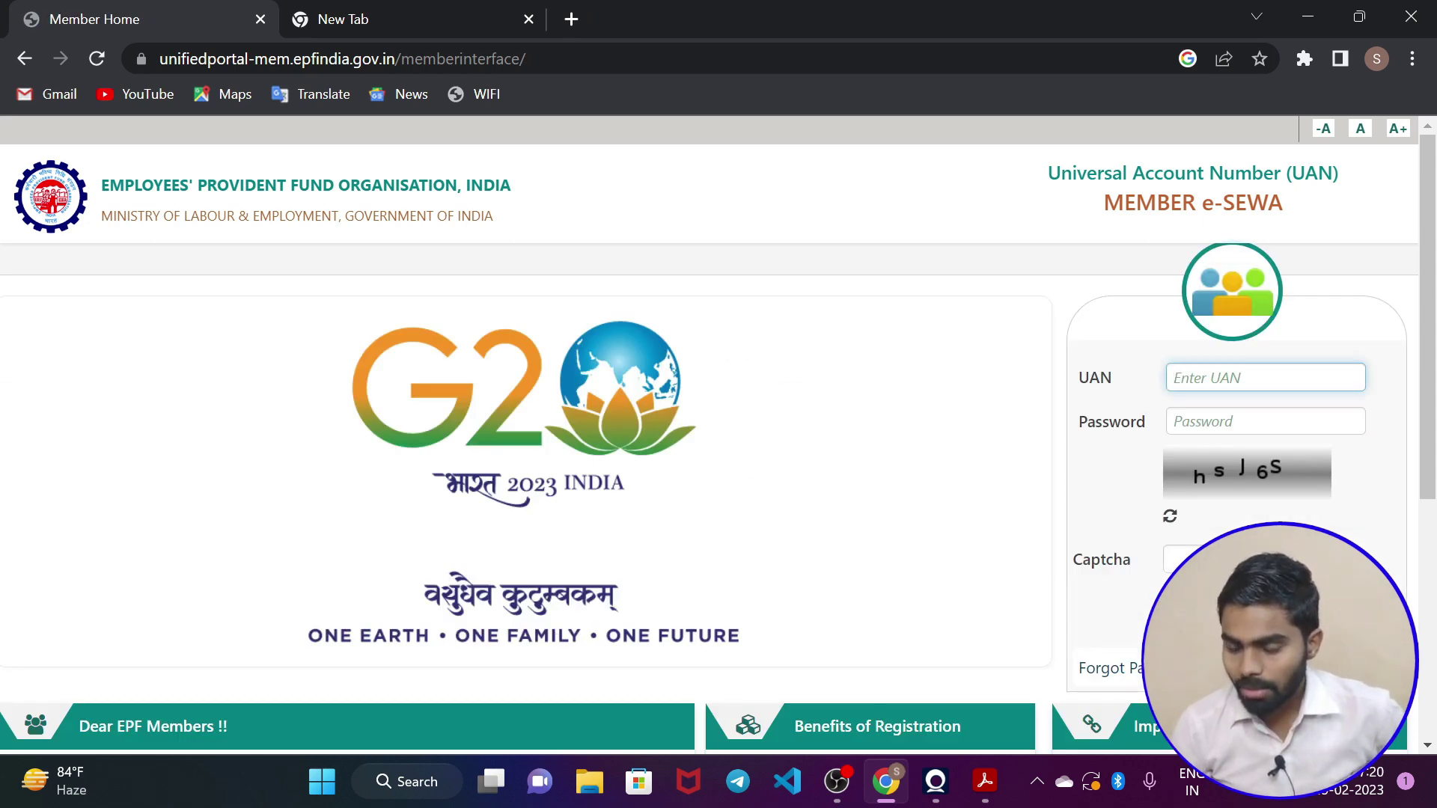
# Sign in with the UAN, the new password and the captcha, and postpone the e-nomination alert.
pyautogui.press('Tab')
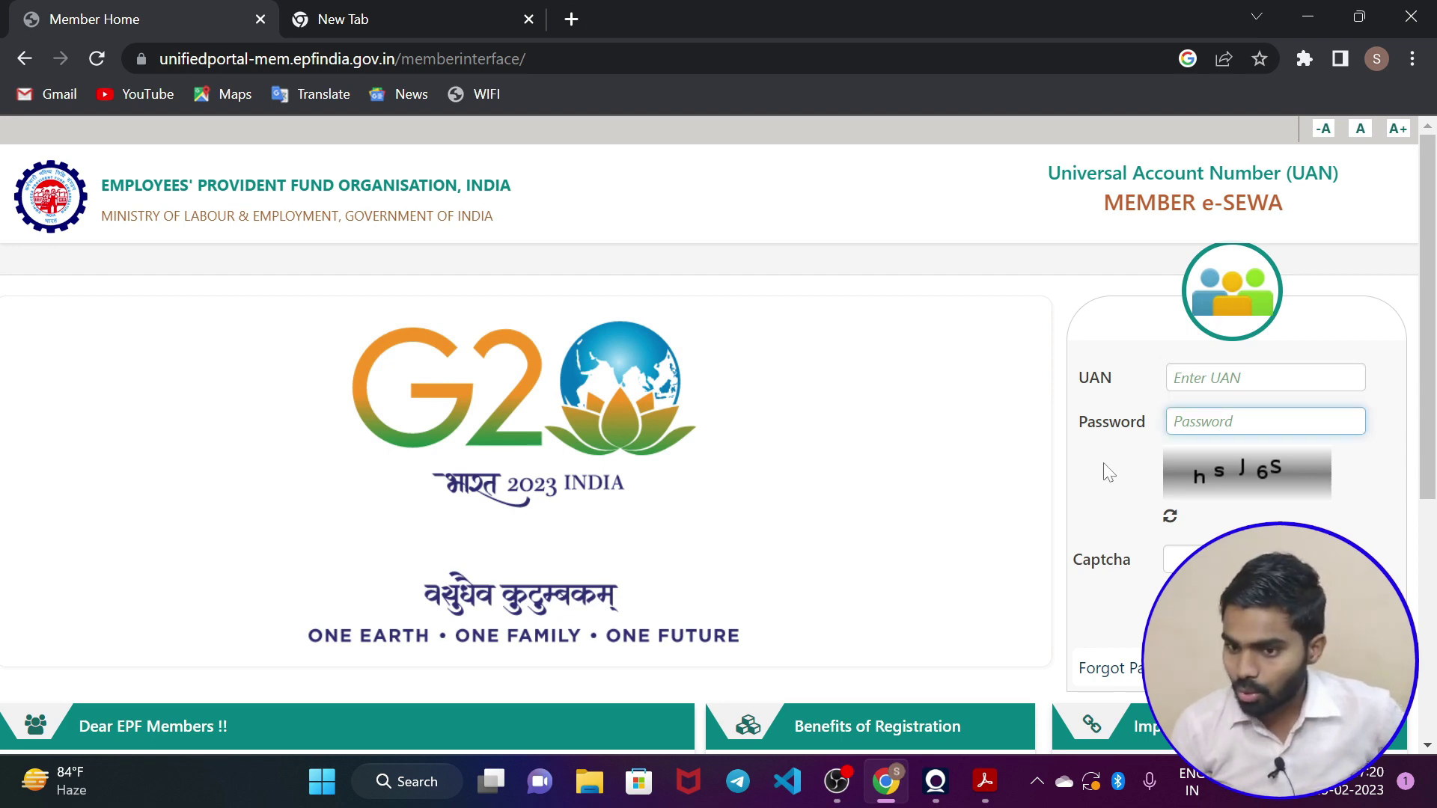
pyautogui.press('Tab')
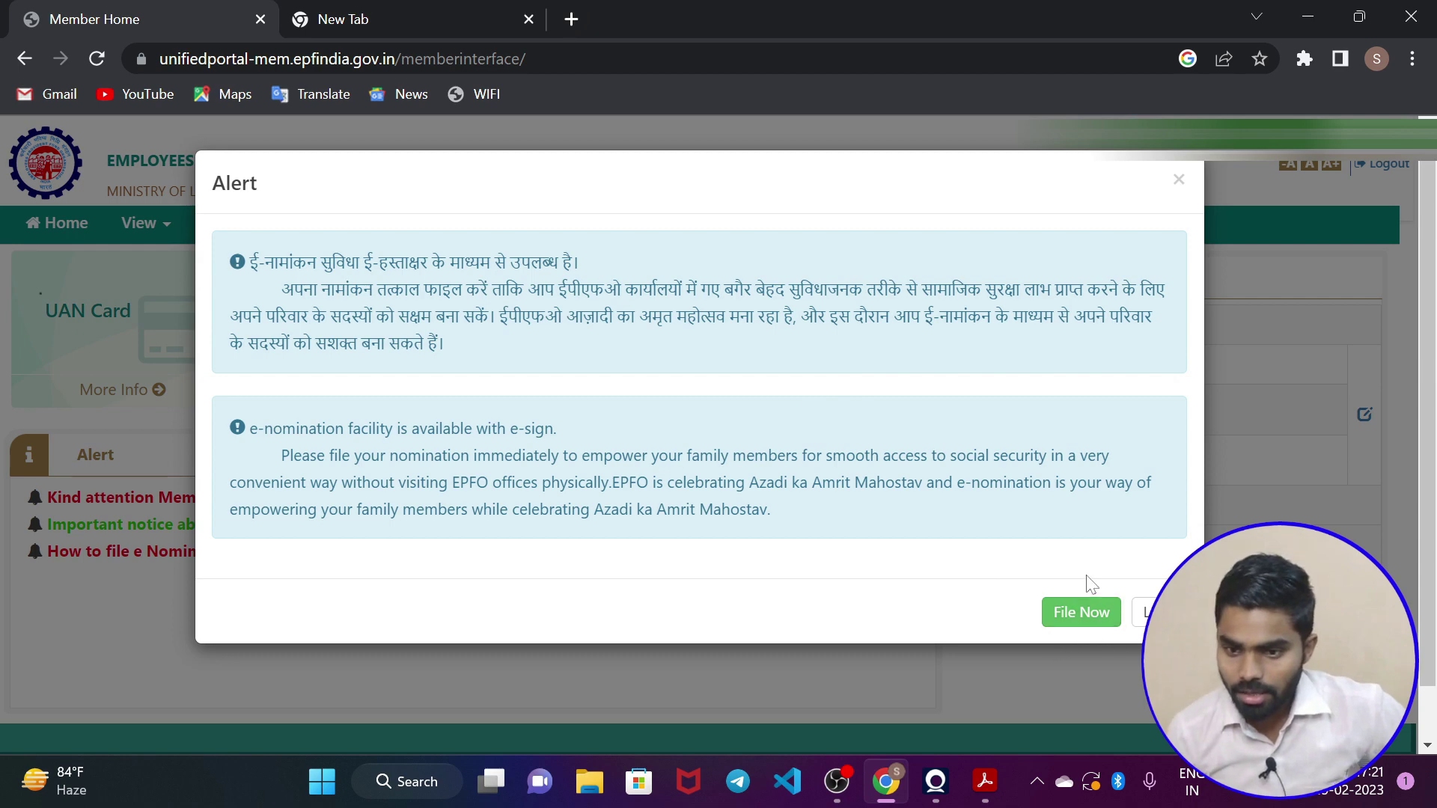
pyautogui.click(1144, 612)
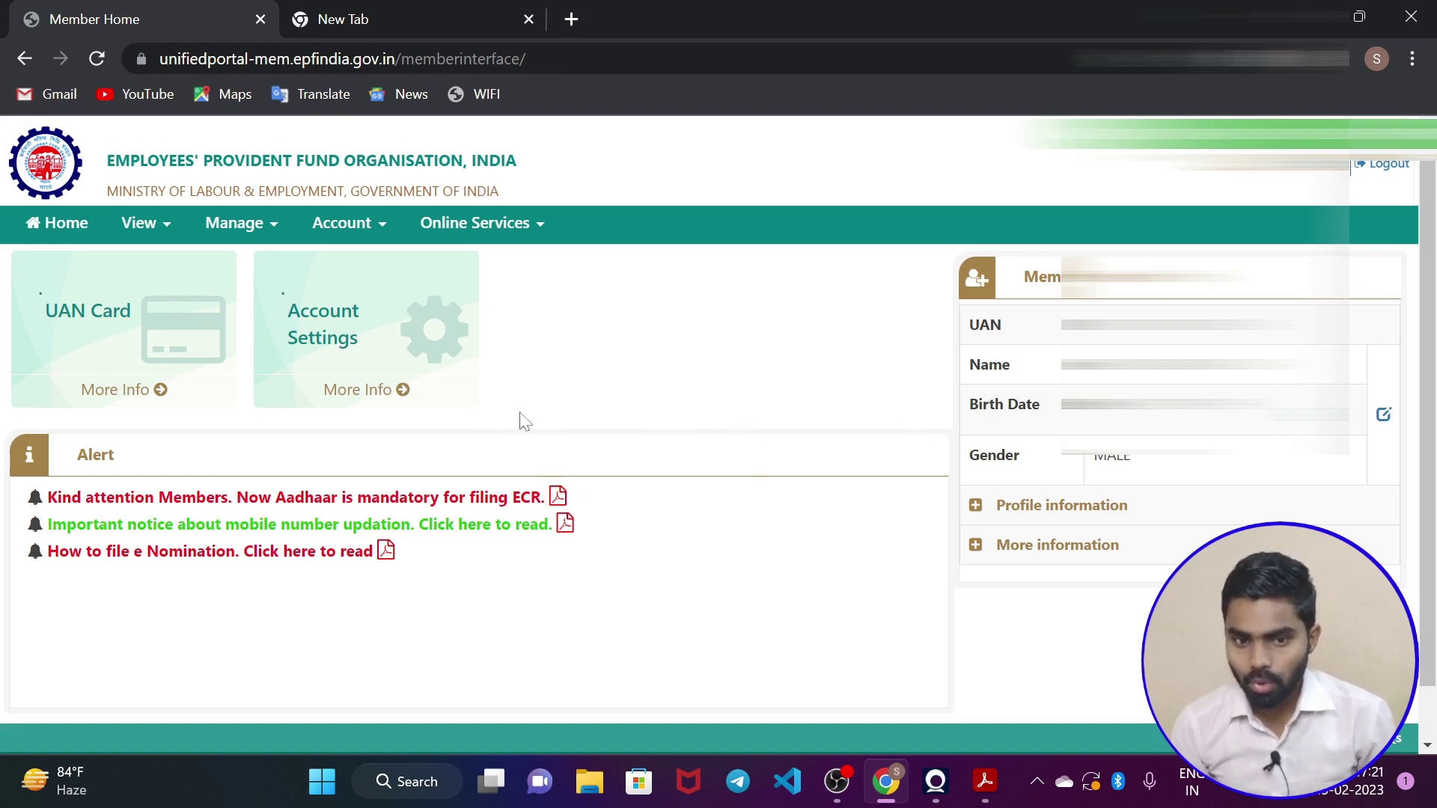
# Look over the member home page and its View options, and open the KYC management page.
pyautogui.scroll(-1, 501, 434)
pyautogui.scroll(1, 501, 433)
pyautogui.click(142, 224)
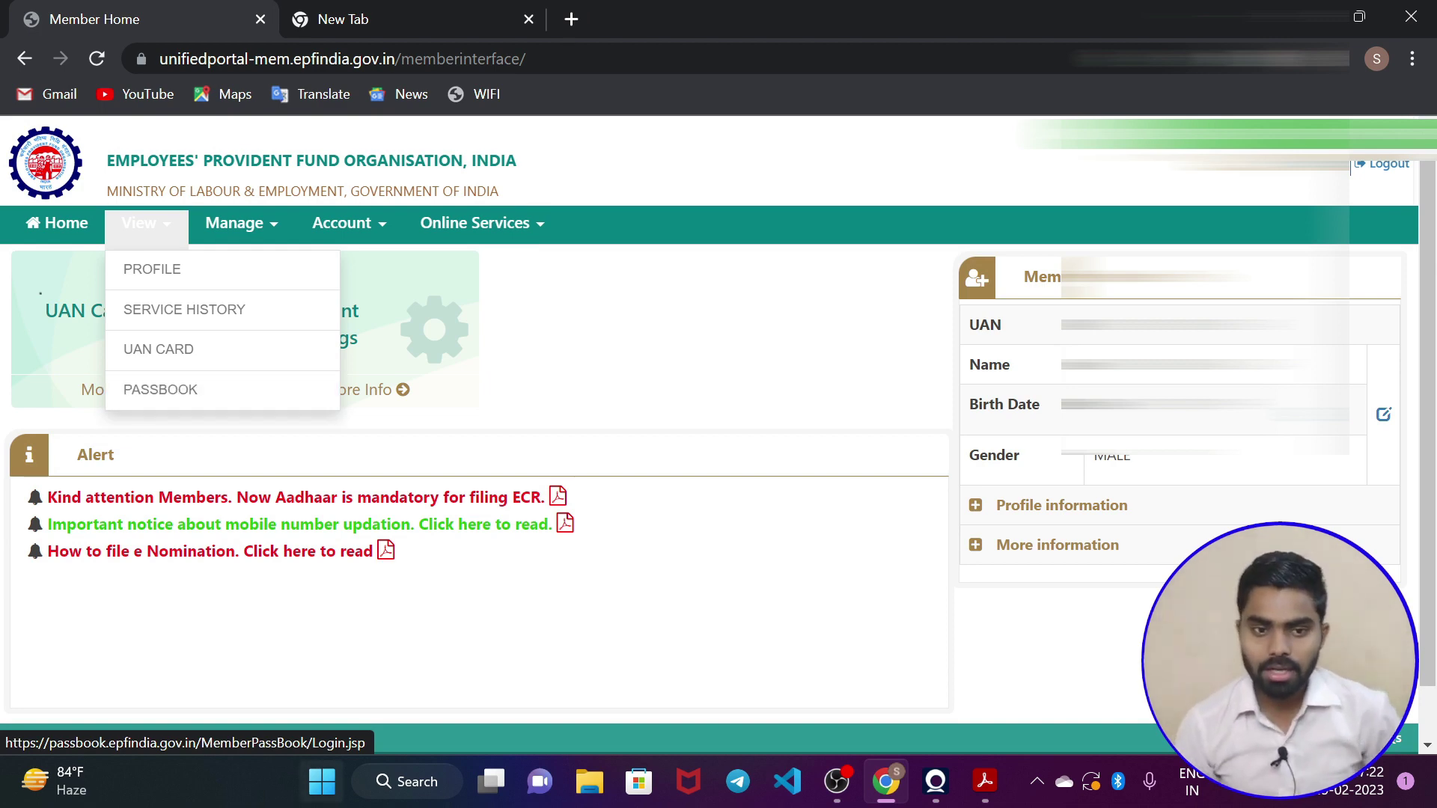
pyautogui.click(264, 223)
pyautogui.click(263, 362)
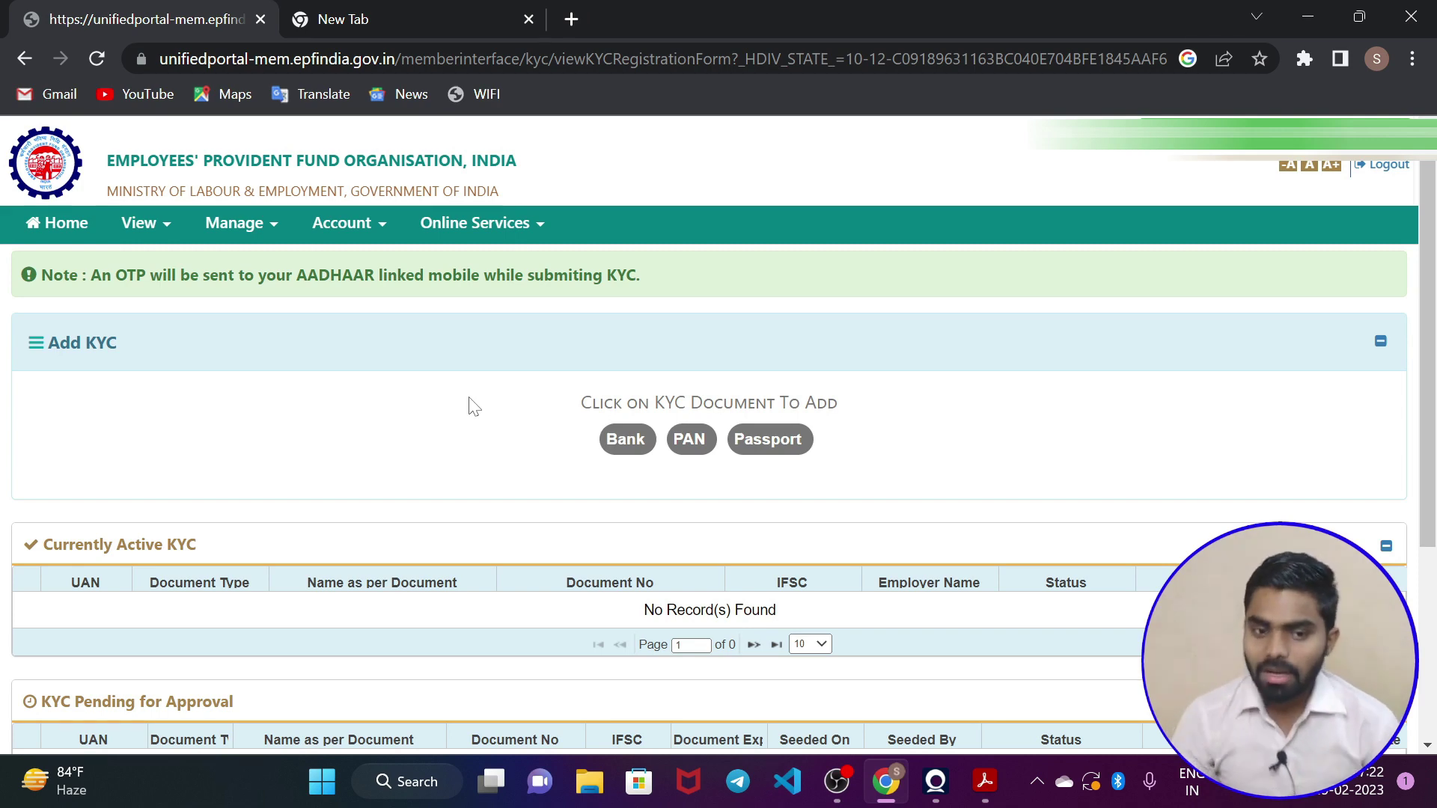
# Review the Bank, PAN and Passport options for adding KYC and the active, pending and rejected KYC lists.
pyautogui.scroll(-3, 476, 450)
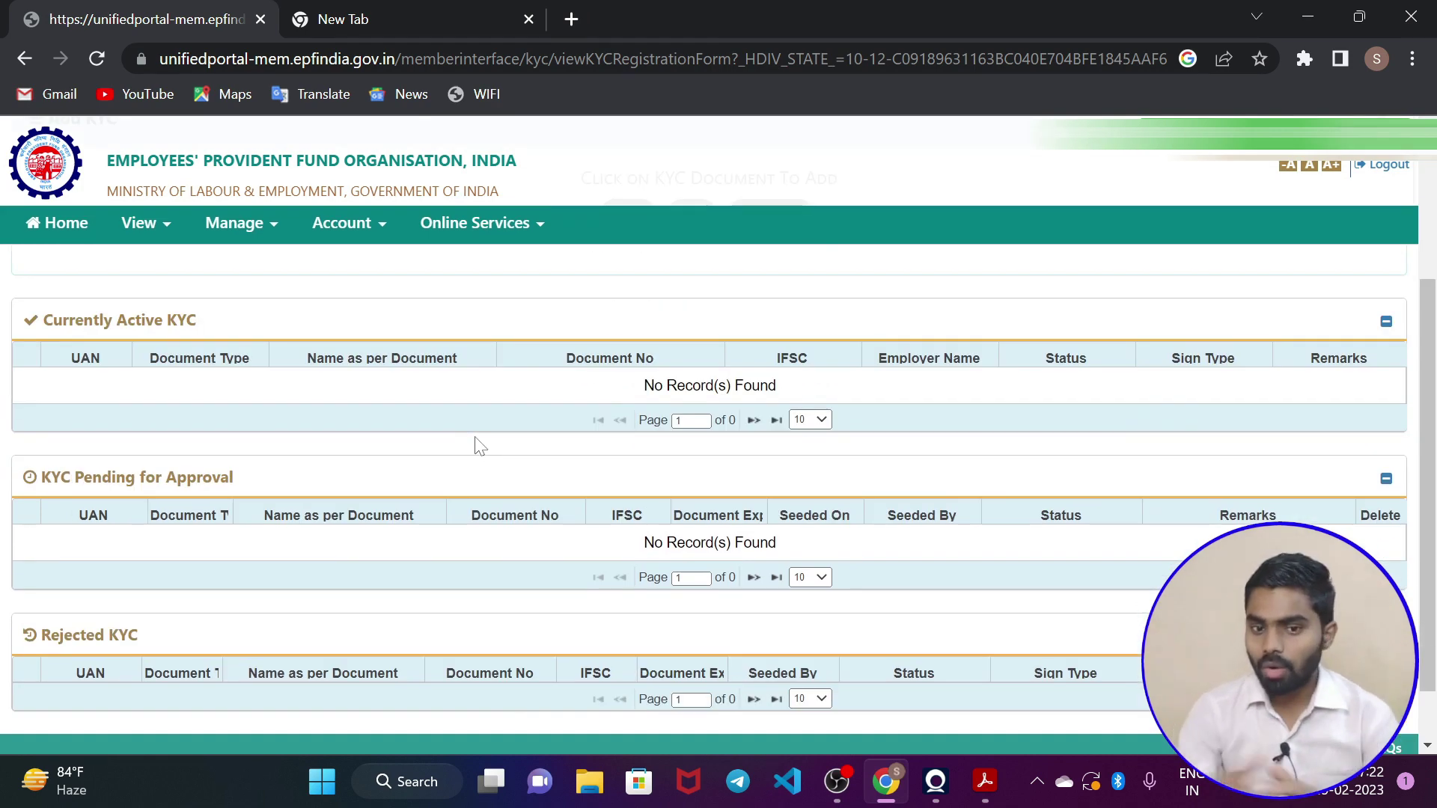
pyautogui.scroll(3, 479, 445)
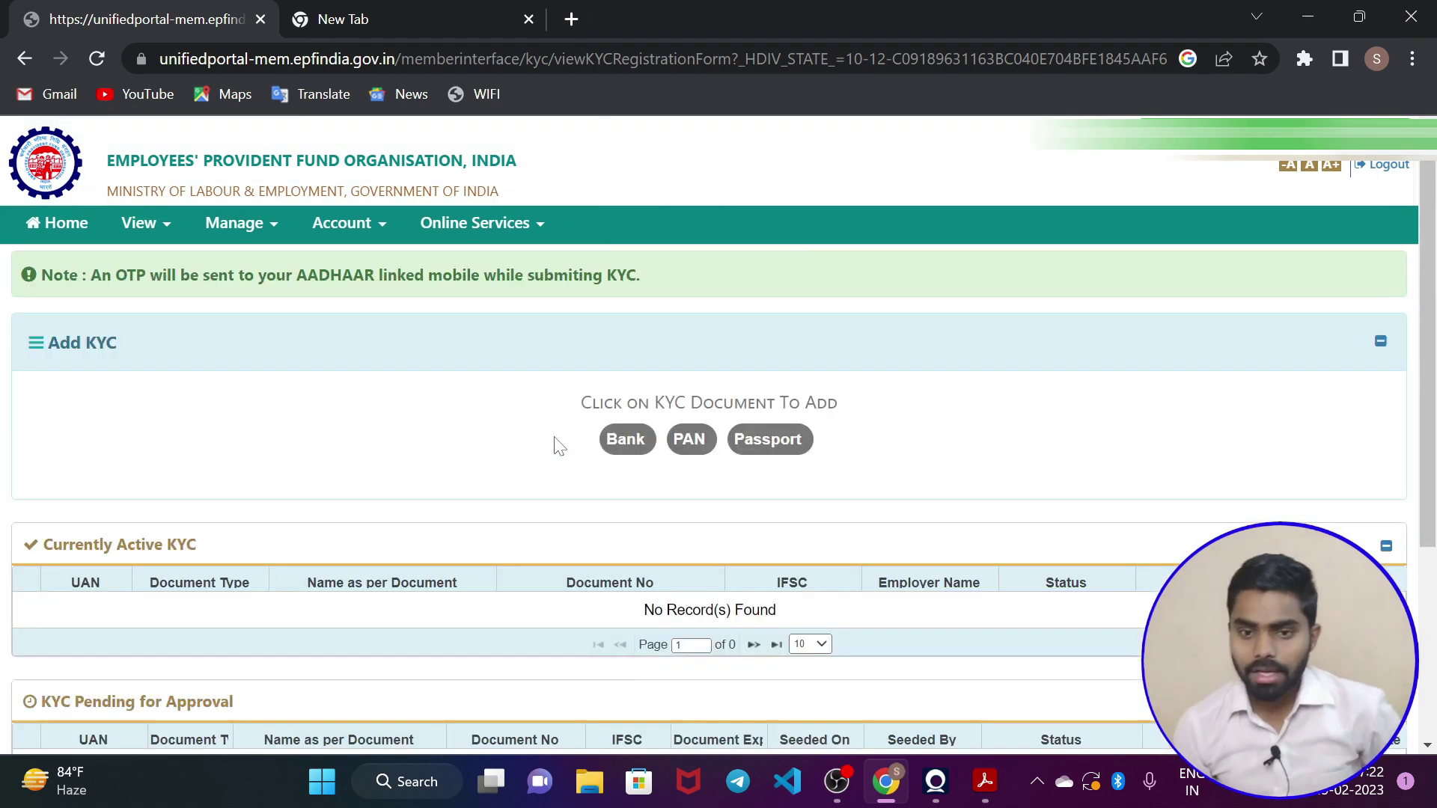
pyautogui.scroll(-4, 580, 425)
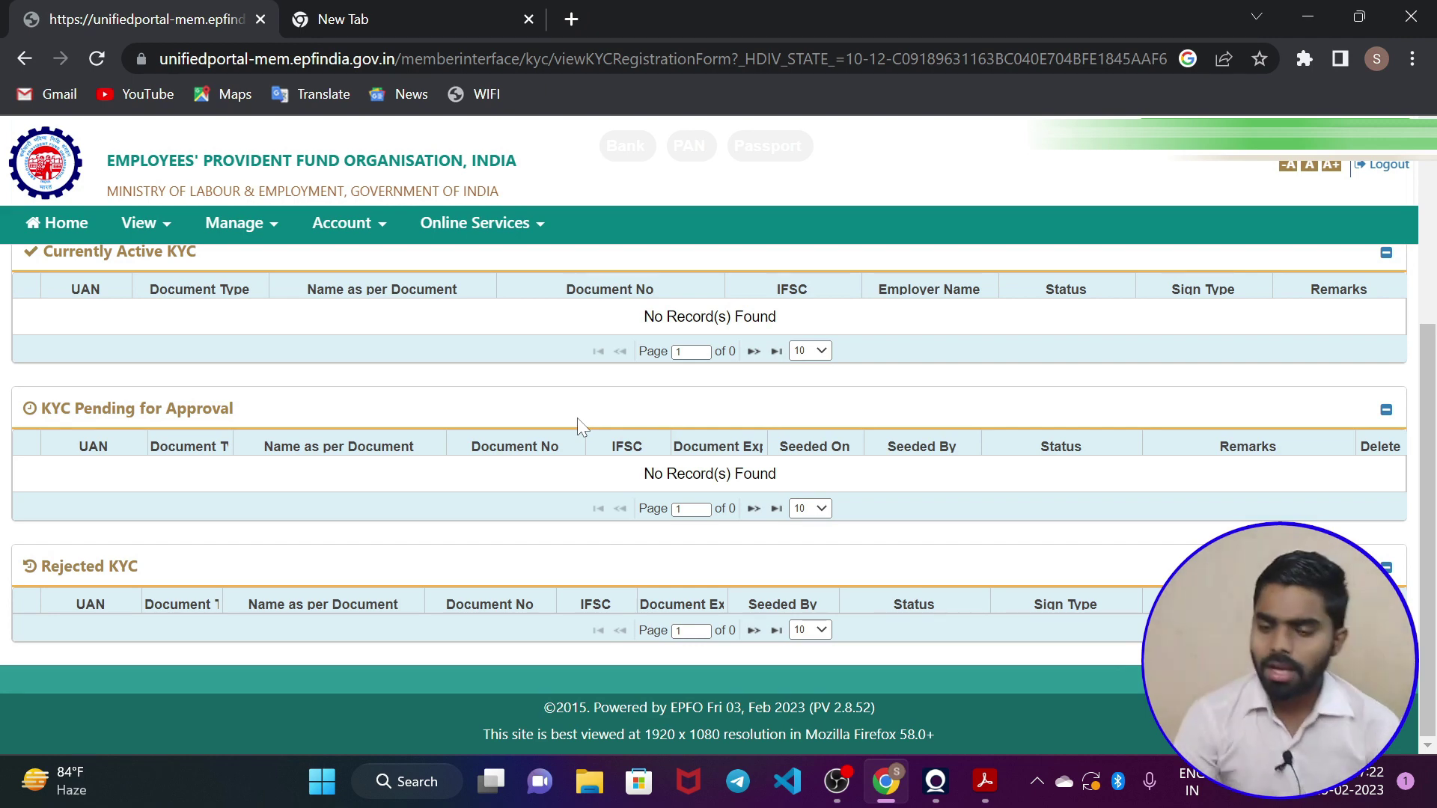
pyautogui.scroll(2, 638, 447)
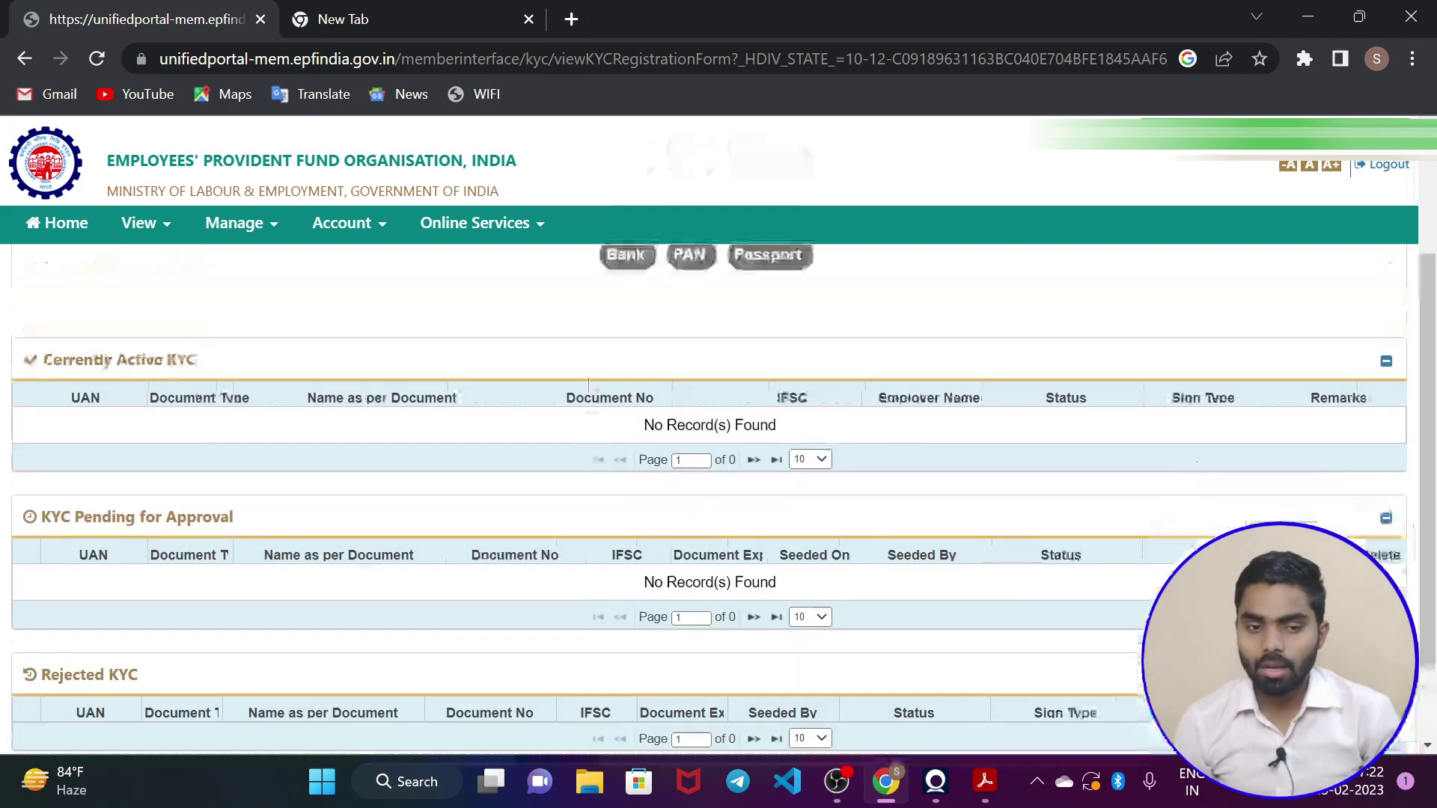
pyautogui.scroll(2, 748, 446)
pyautogui.click(768, 439)
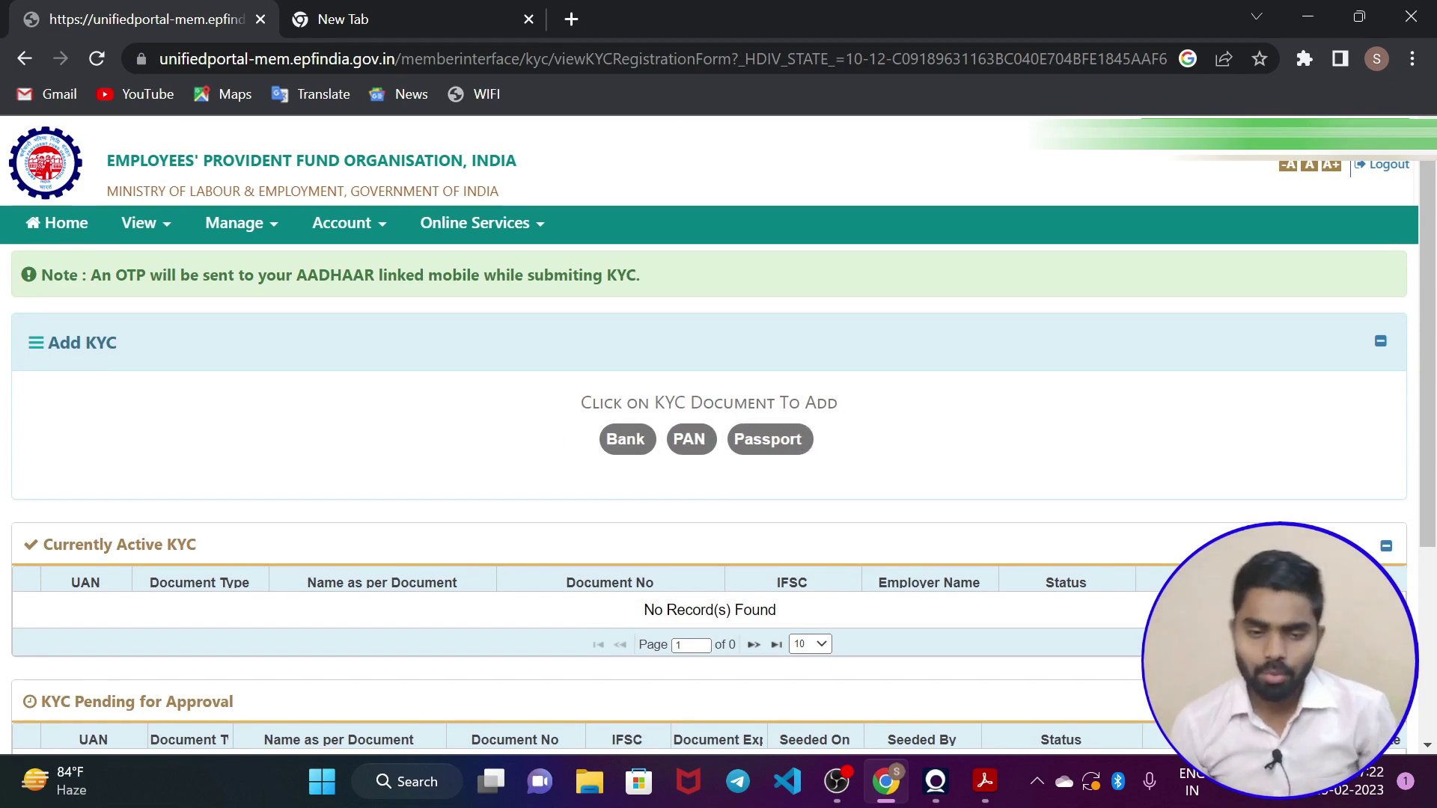